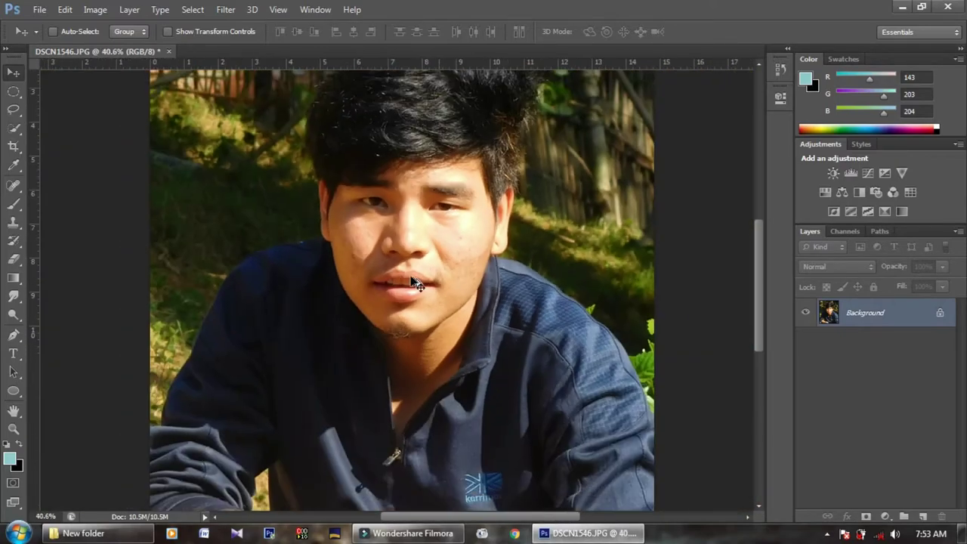
Step: Quick-select the face and neck, subtracting the dark shirt collar strip
left_click_drag(324, 252, 428, 321)
scroll(428, 321, "up", 5)
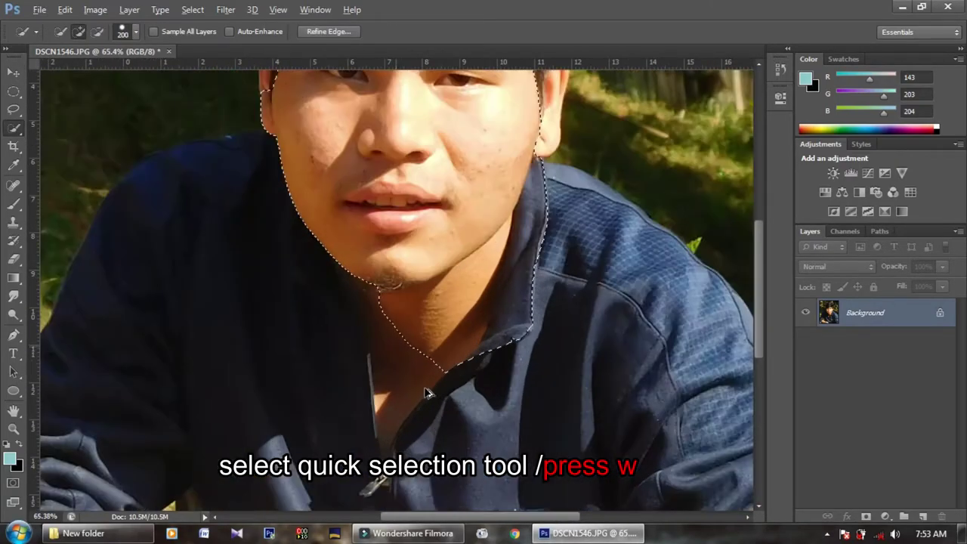
left_click_drag(363, 249, 422, 326)
left_click_drag(391, 432, 524, 356)
left_click_drag(395, 471, 587, 182)
scroll(577, 269, "up", 3)
scroll(576, 269, "down", 3)
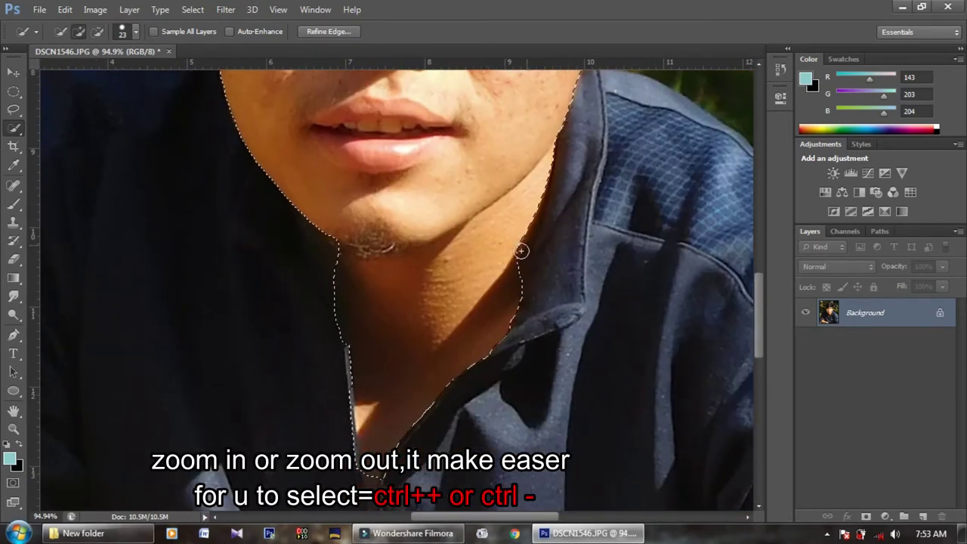
scroll(551, 304, "up", 5)
scroll(551, 304, "up", 2)
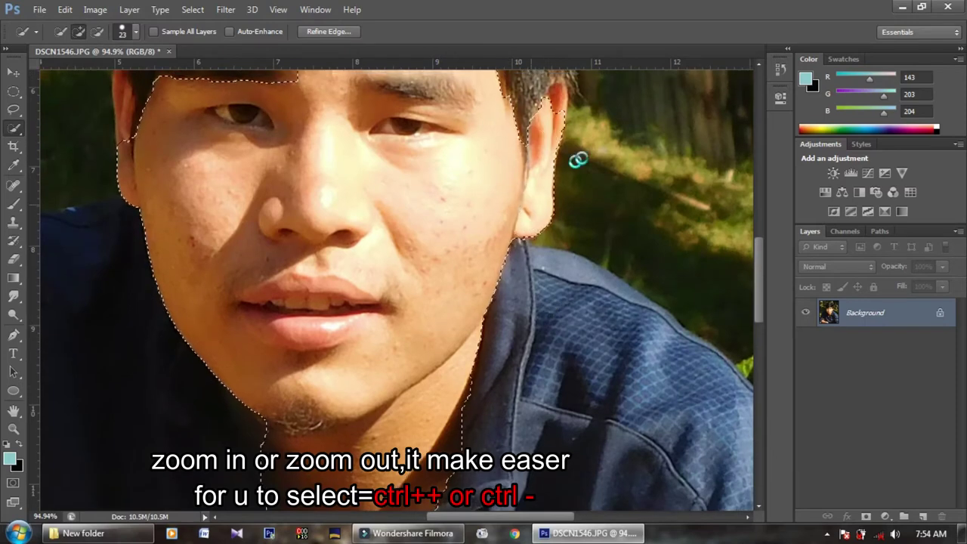
scroll(536, 216, "up", 2)
Step: Extend the face selection up along the forehead hairline
left_click_drag(488, 158, 514, 168)
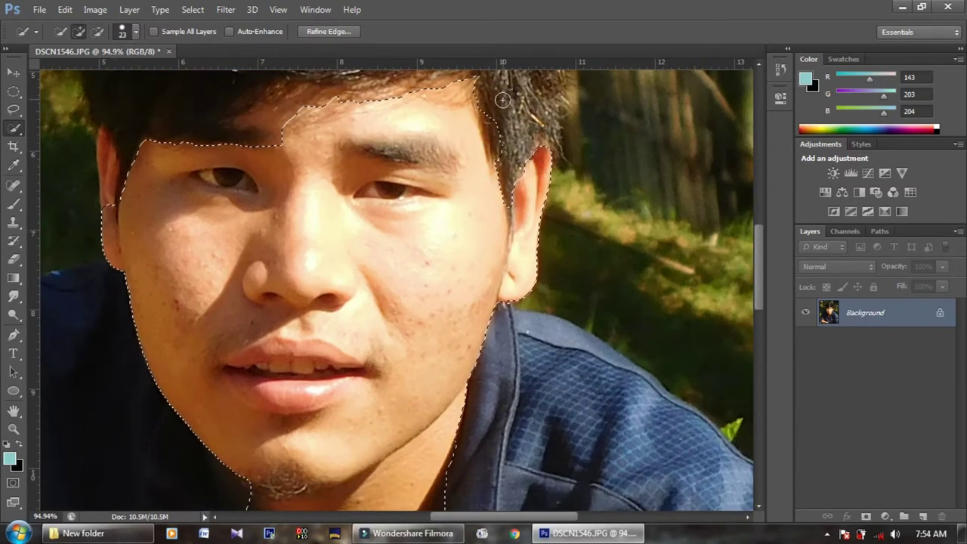
scroll(491, 151, "up", 2)
mouse_move(475, 147)
left_mouse_down()
mouse_move(413, 147)
mouse_move(132, 211)
left_mouse_up()
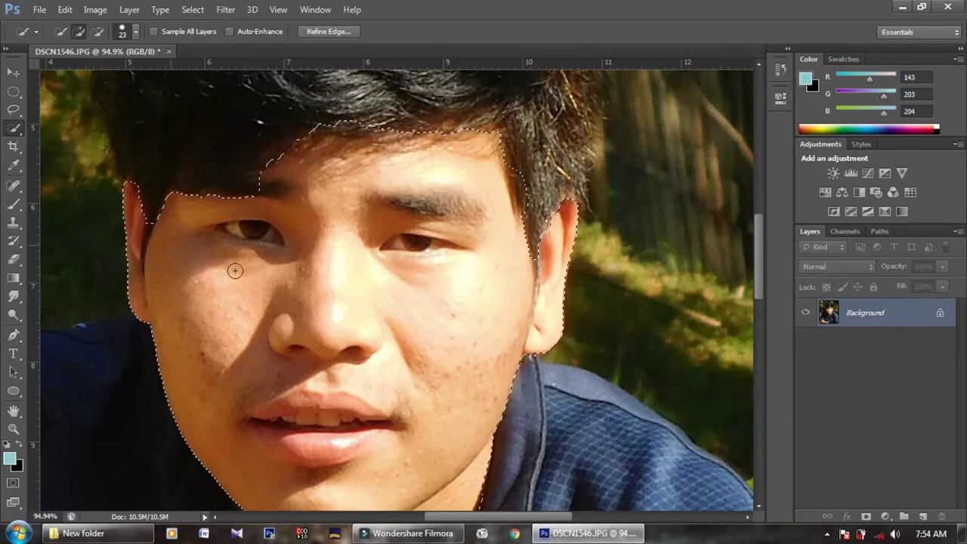
scroll(366, 305, "up", 3)
scroll(365, 302, "down", 8)
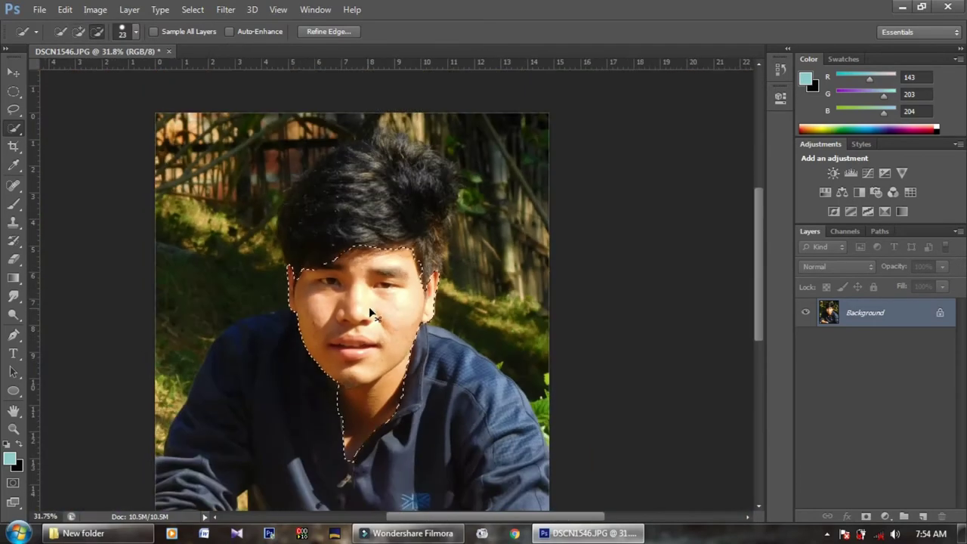
right_click(357, 293)
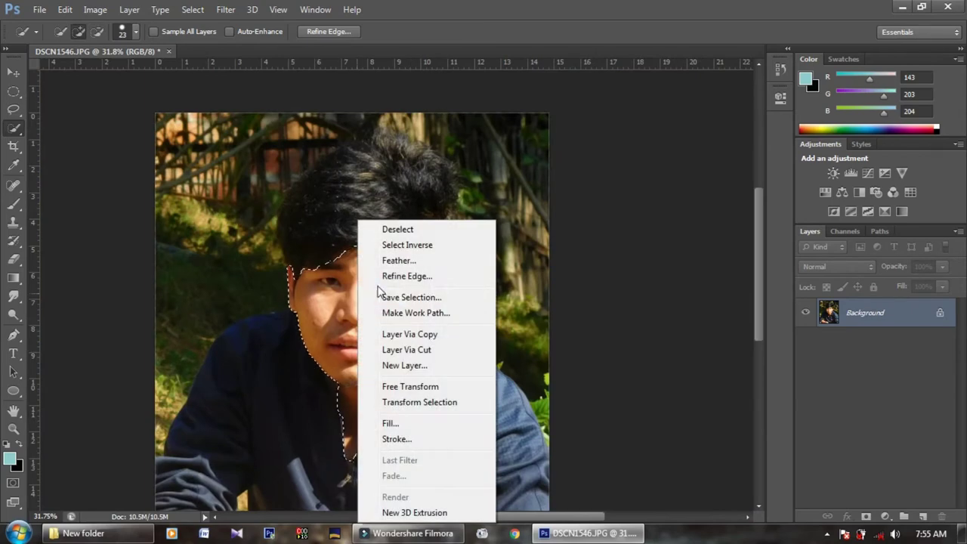
Step: Feather the face selection by 13 px, then brighten it with Curves and black point about 23
left_click(406, 262)
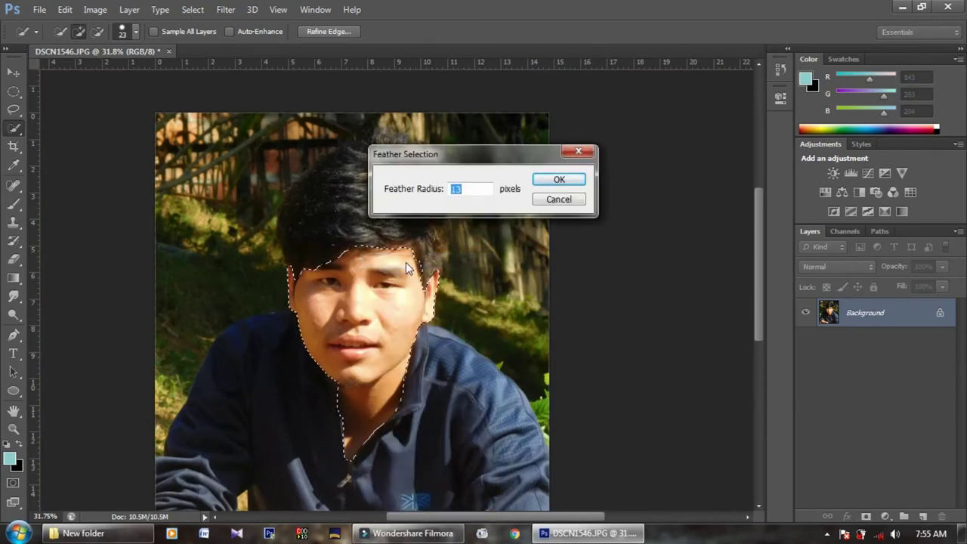
key("Return")
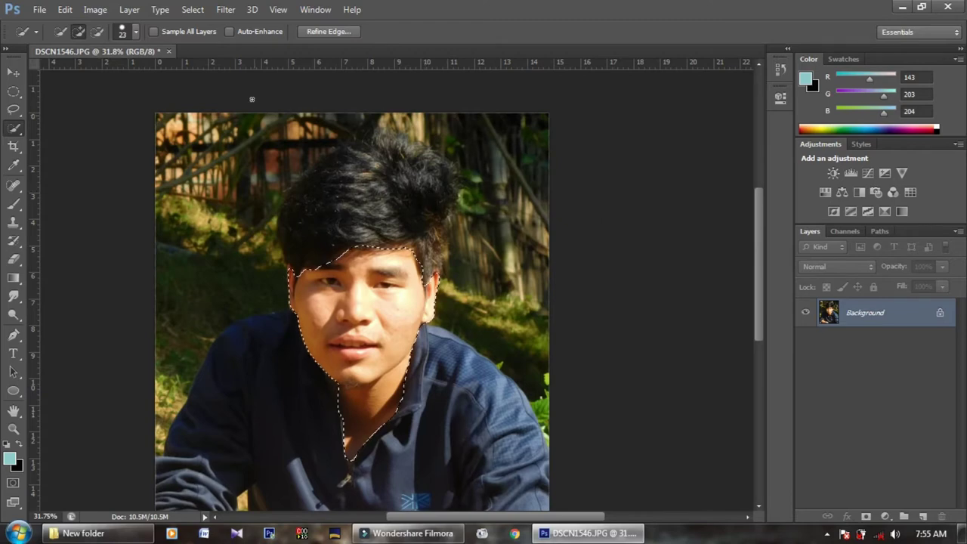
key("ctrl+m")
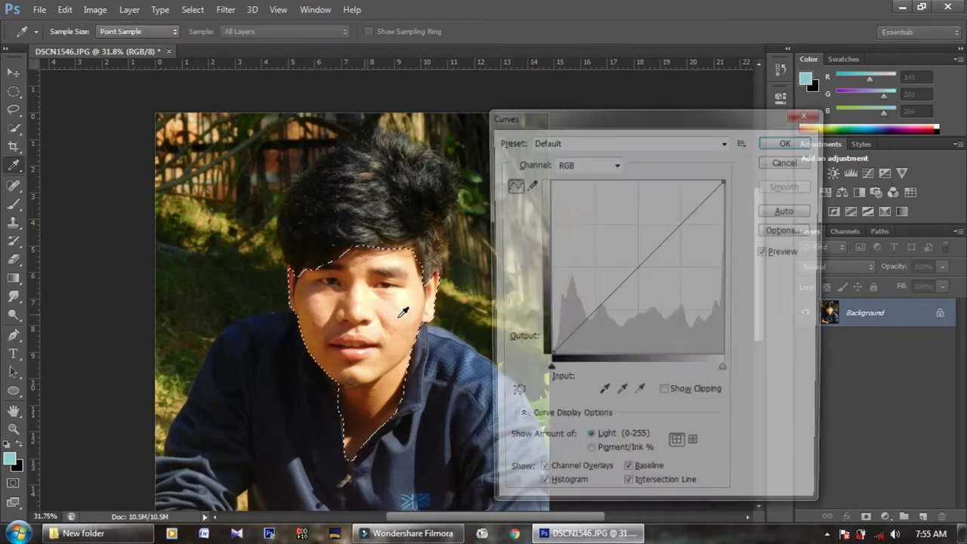
left_click_drag(627, 274, 622, 266)
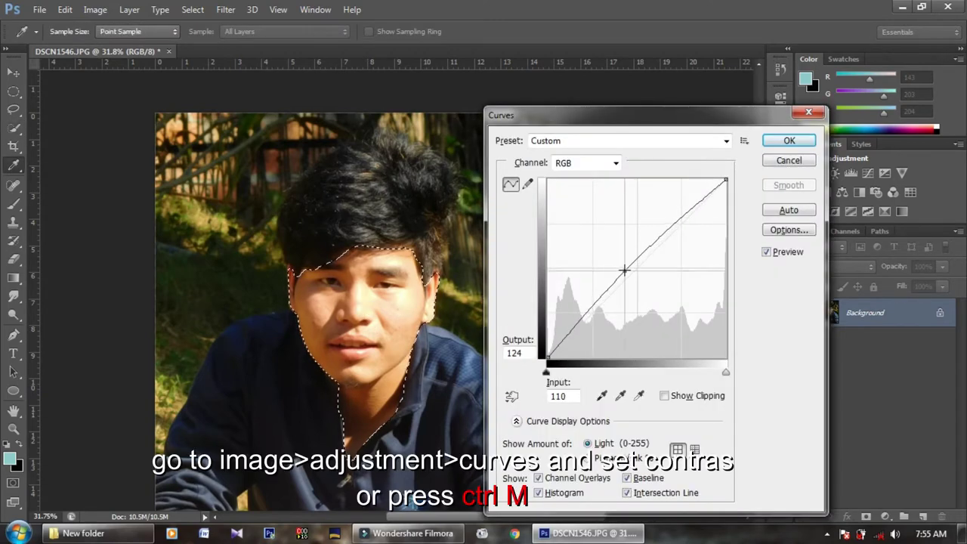
left_click_drag(550, 355, 571, 351)
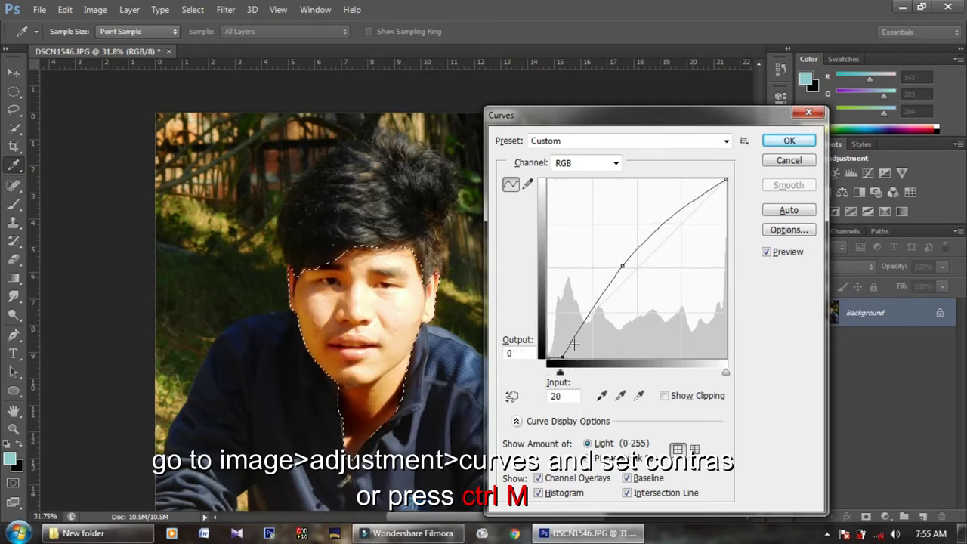
mouse_move(621, 268)
left_mouse_down()
mouse_move(604, 274)
mouse_move(620, 268)
left_mouse_up()
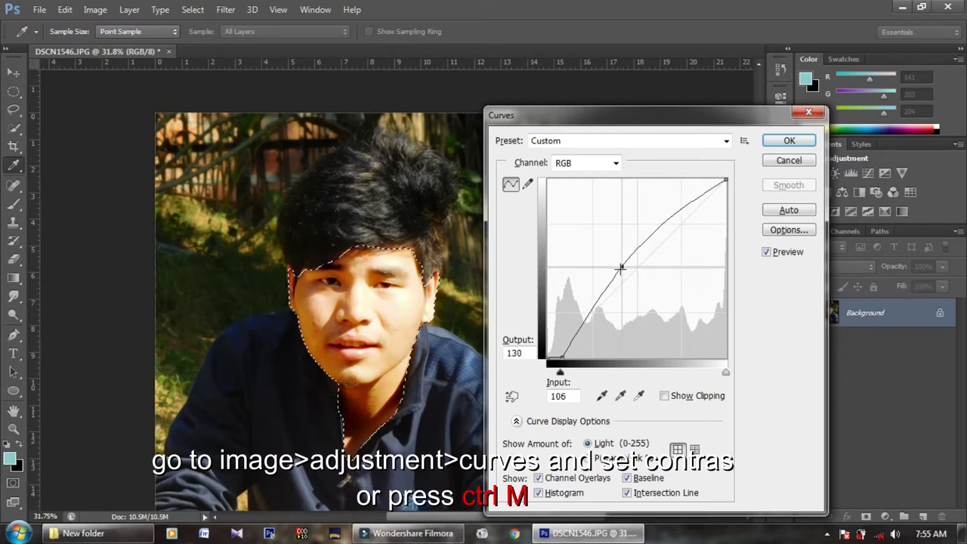
left_click_drag(564, 355, 567, 356)
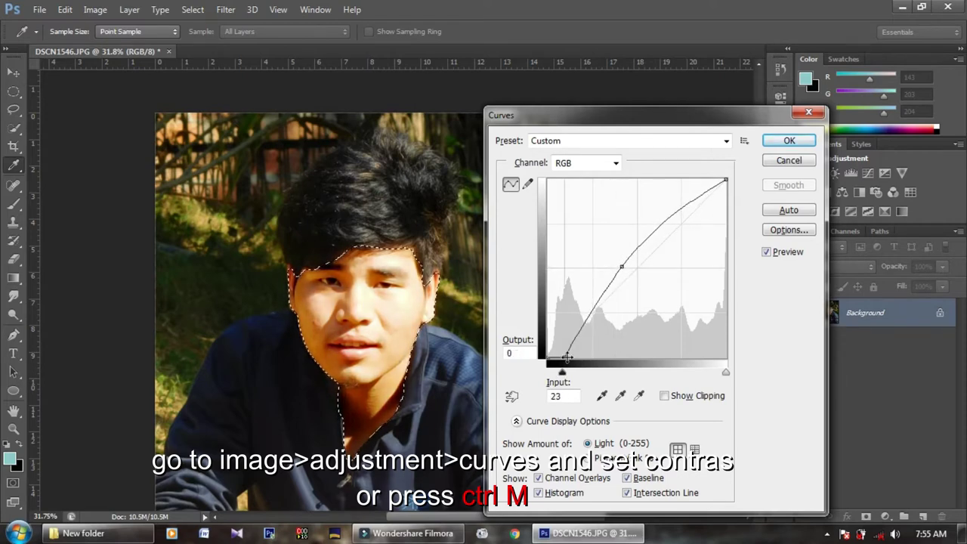
left_click(771, 143)
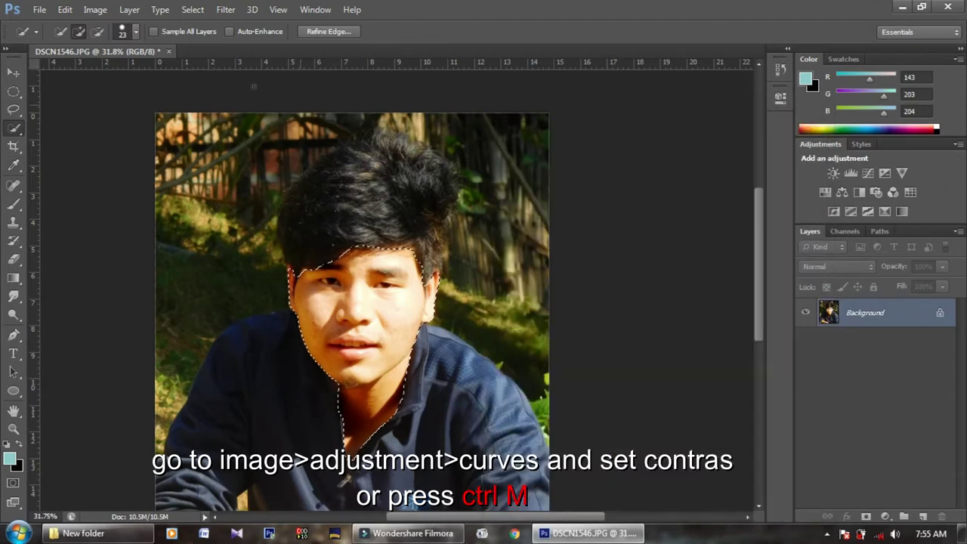
left_click(226, 9)
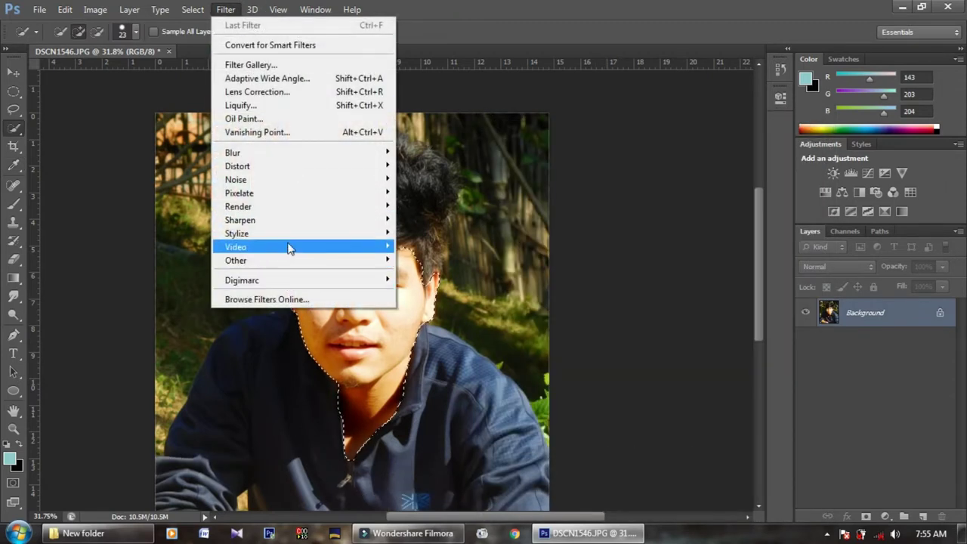
mouse_move(301, 152)
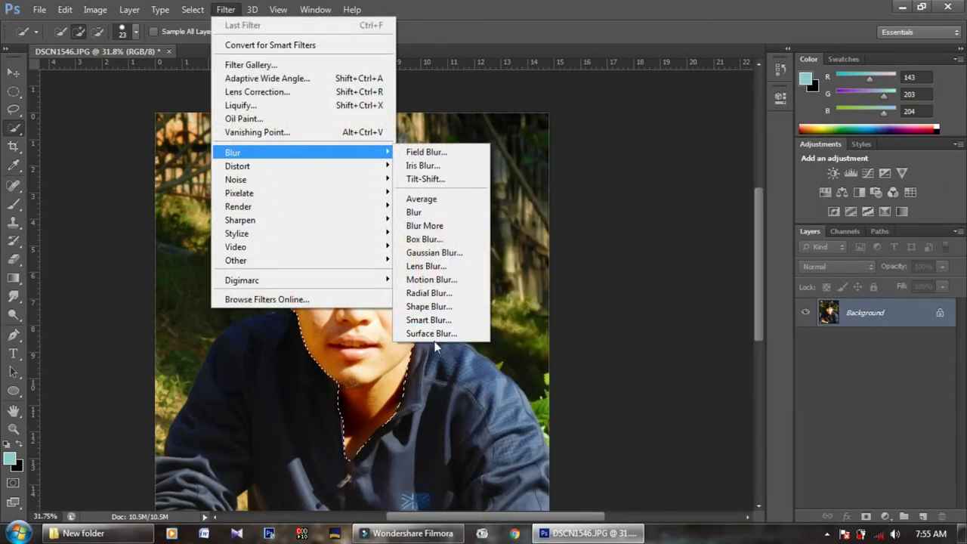
Step: Apply Surface Blur to the face with radius 10 px and threshold 7 levels
left_click(430, 333)
mouse_move(531, 190)
left_mouse_down()
mouse_move(533, 206)
mouse_move(554, 181)
left_mouse_up()
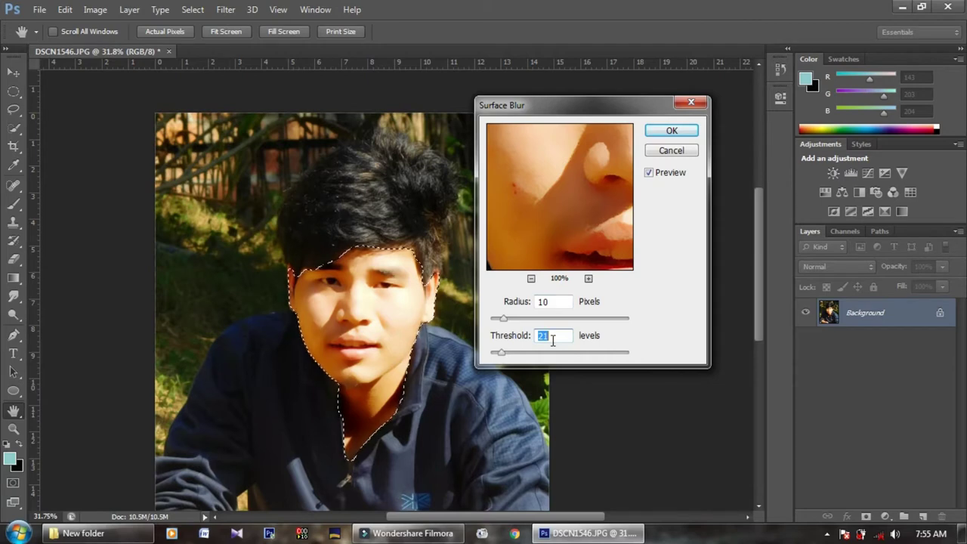
left_click(672, 132)
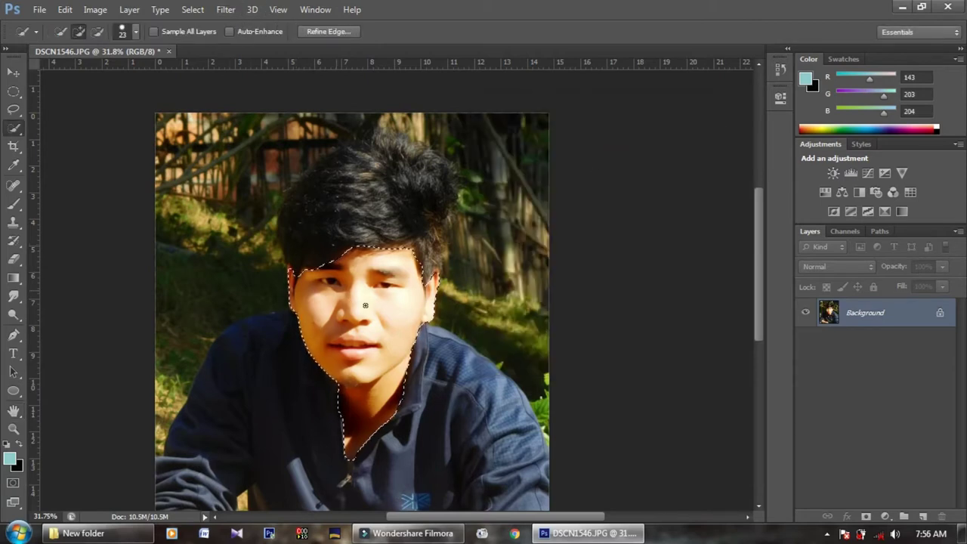
Step: Brighten the face again with Curves, lifting the midpoint and setting black point to 15
key("ctrl+m")
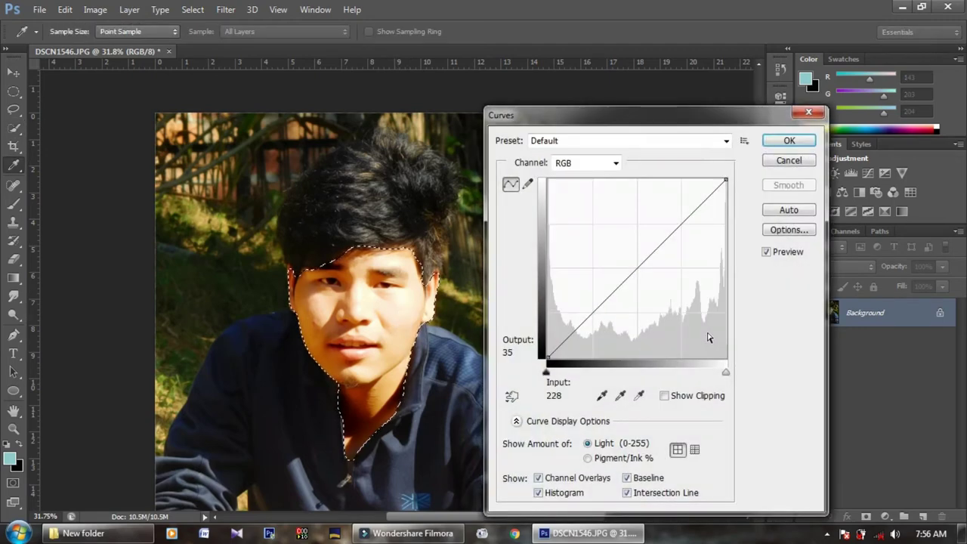
left_click_drag(652, 268, 625, 268)
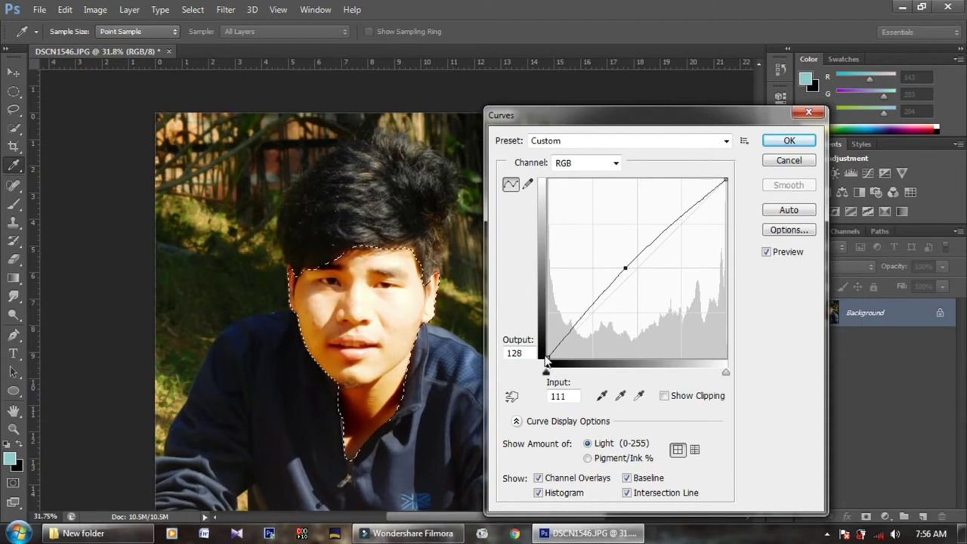
left_click_drag(545, 355, 556, 357)
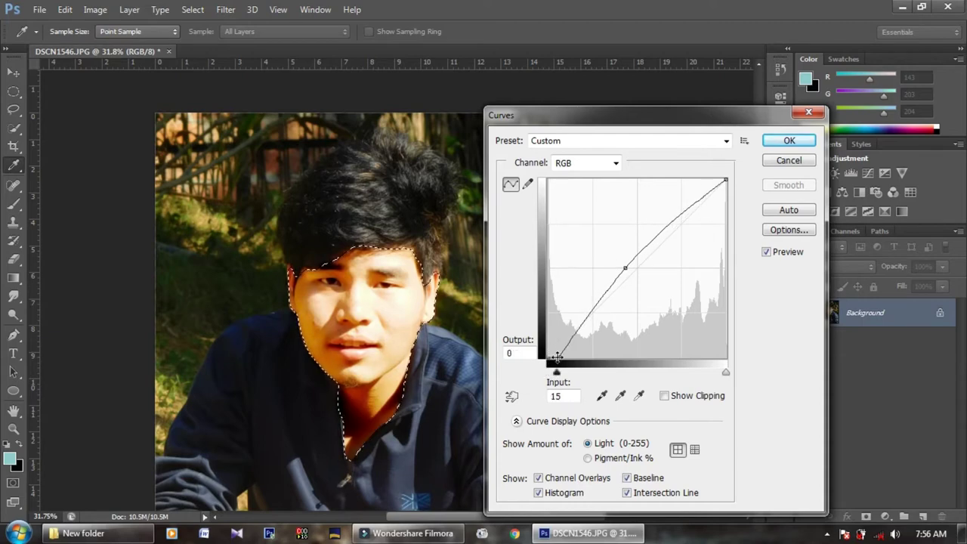
left_click(772, 143)
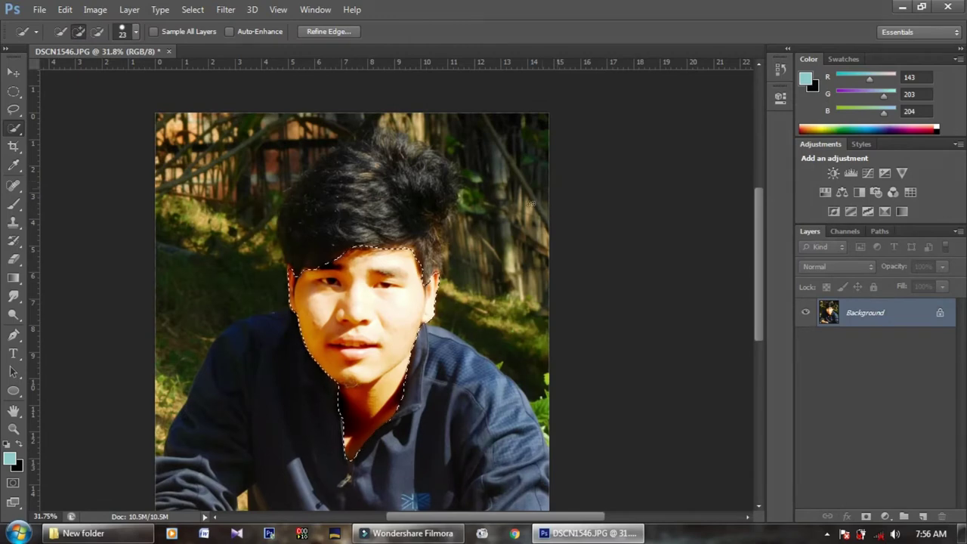
Step: Smooth the face with Smart Blur at radius 5.7 and threshold 25
left_click(226, 10)
mouse_move(232, 153)
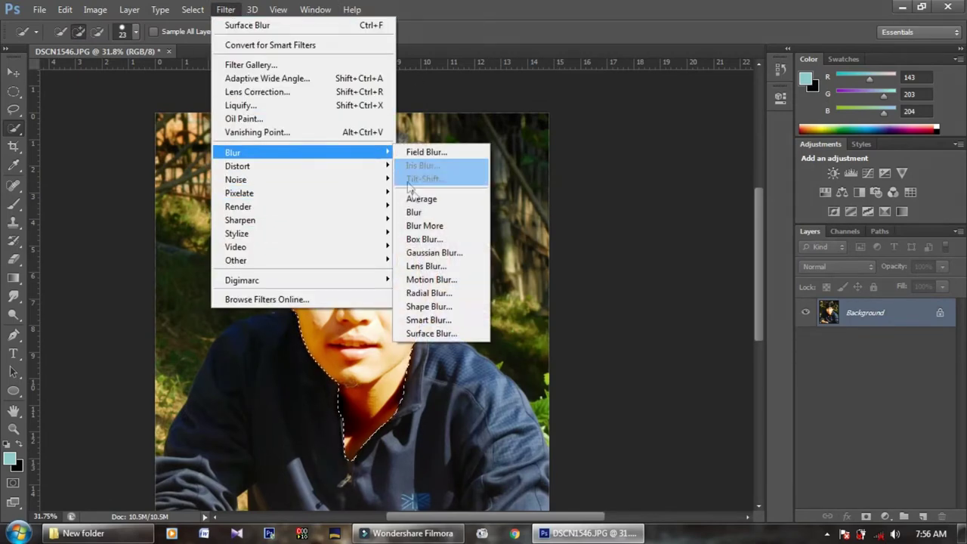
left_click(429, 319)
mouse_move(615, 181)
left_mouse_down()
mouse_move(665, 224)
mouse_move(633, 181)
mouse_move(649, 219)
left_mouse_up()
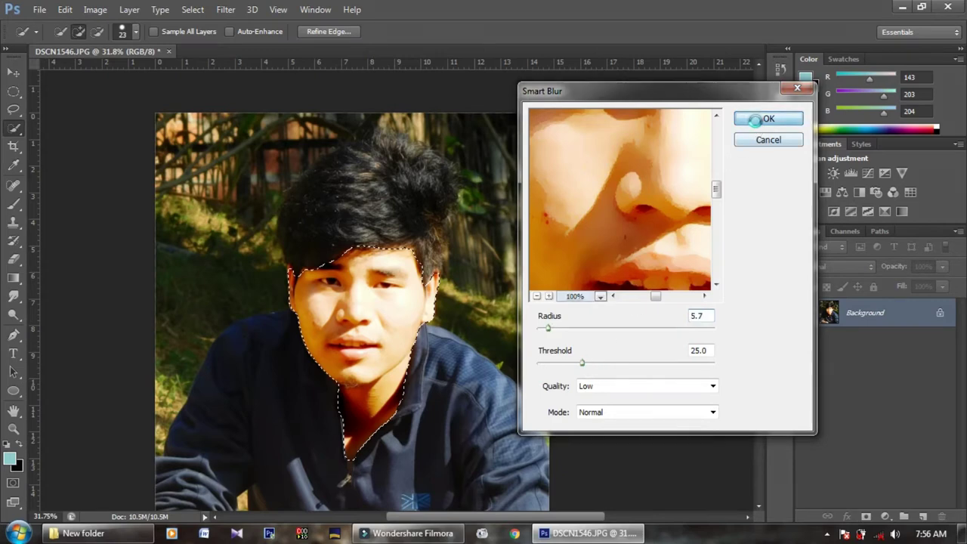
left_click(771, 120)
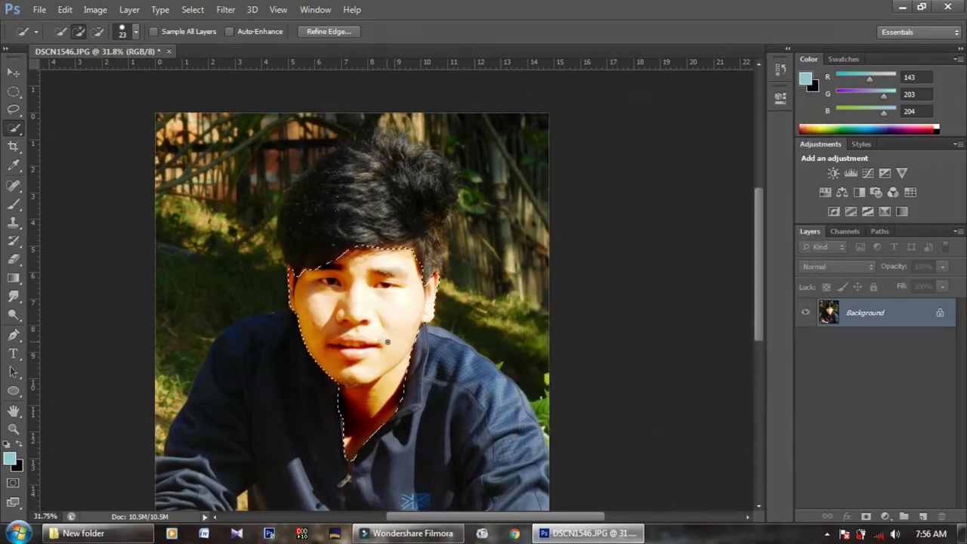
Step: Apply a face Curves adjustment with a deeper black point and slightly lowered midtones
key("ctrl+m")
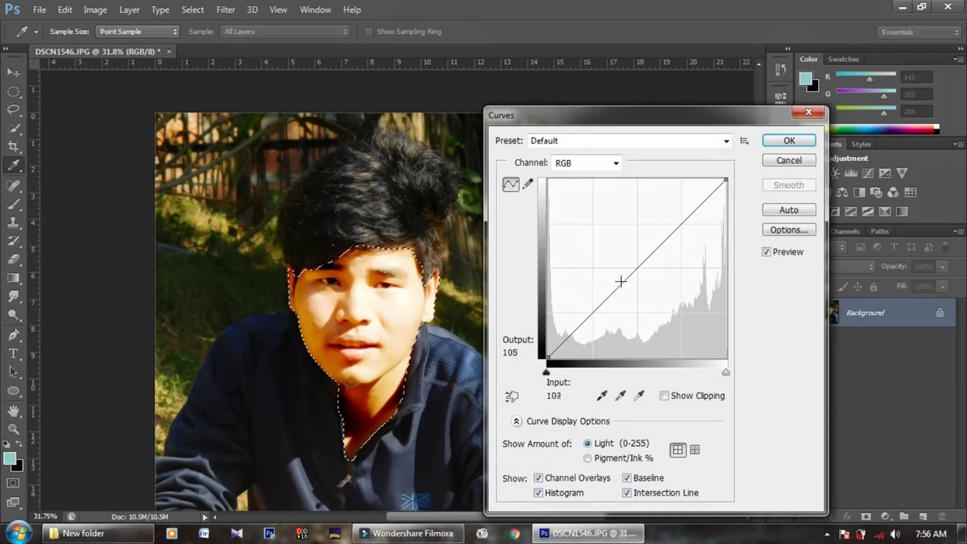
left_click_drag(566, 355, 751, 156)
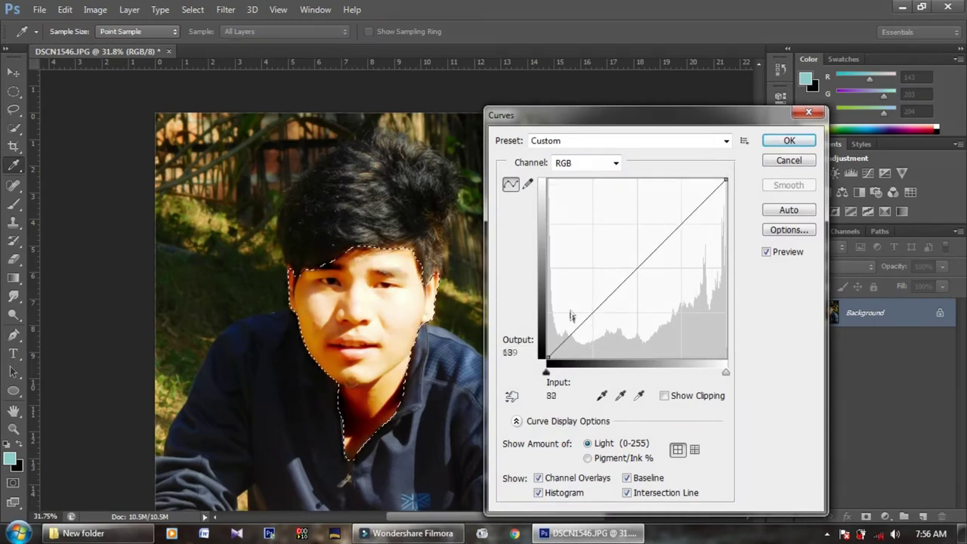
left_click_drag(549, 355, 559, 366)
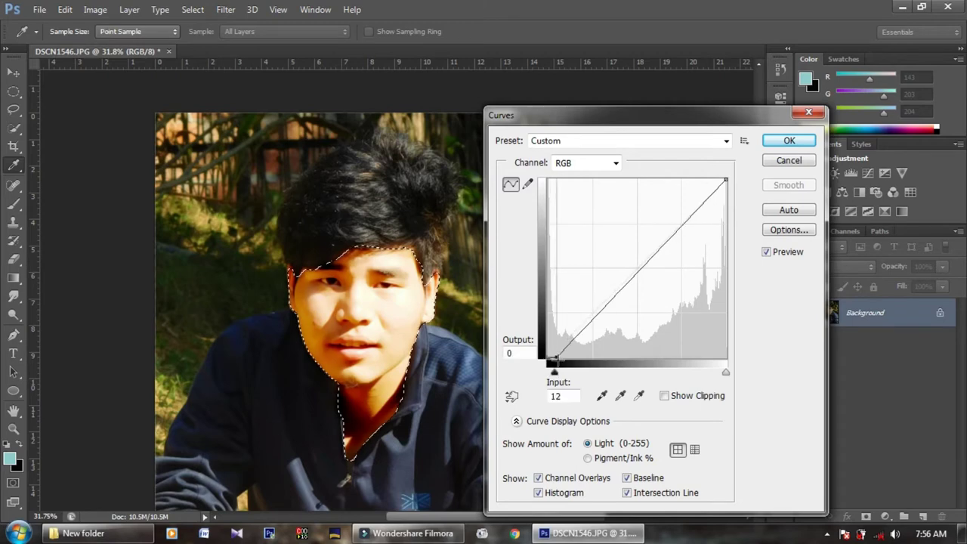
left_click(621, 279)
left_click_drag(621, 279, 626, 277)
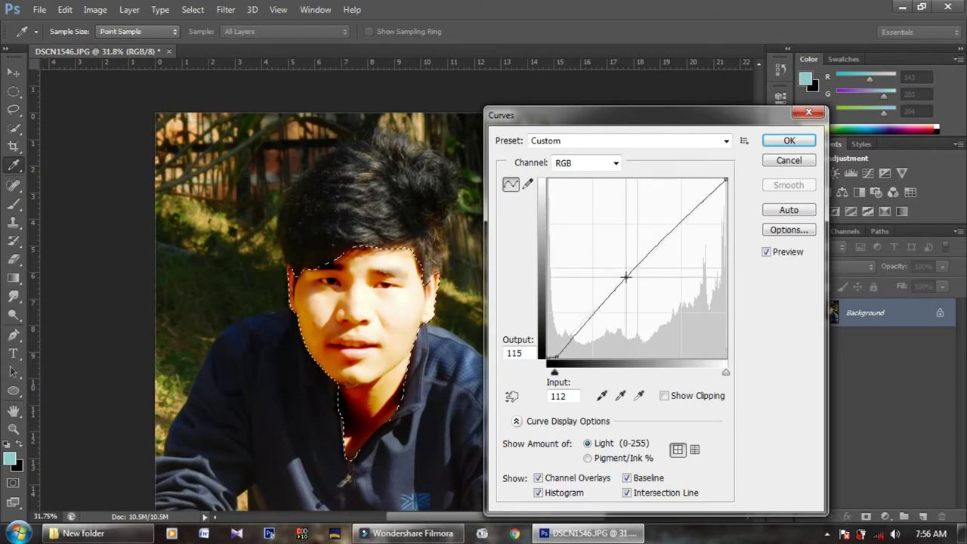
left_click(790, 142)
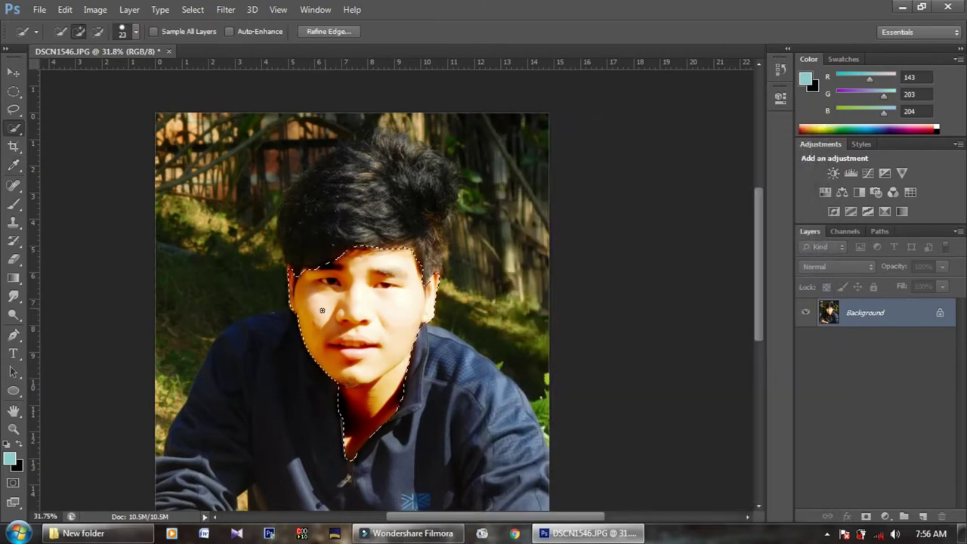
Step: Zoom and pan to centre the face, readying Clone Stamp at 26% opacity, 54% flow
left_click_drag(348, 332, 369, 275)
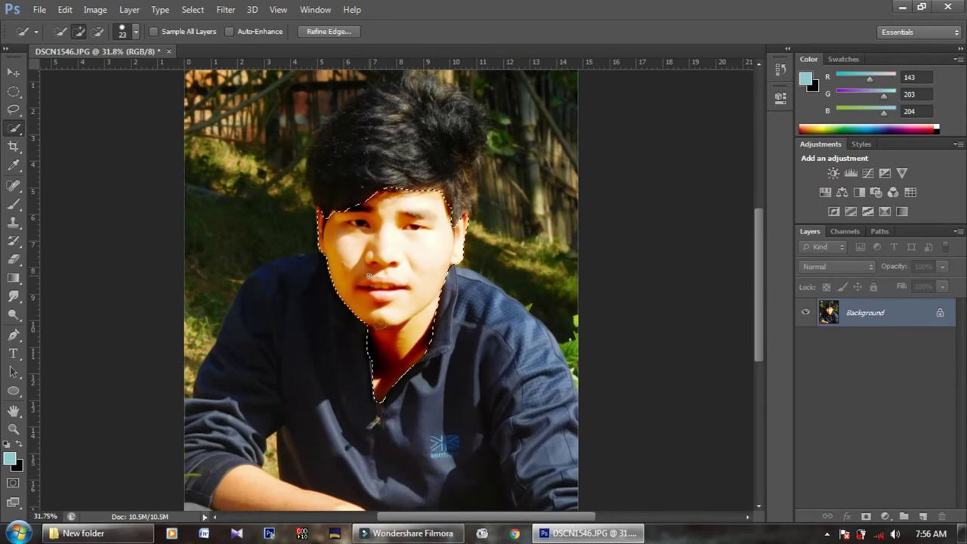
scroll(348, 299, "up", 2)
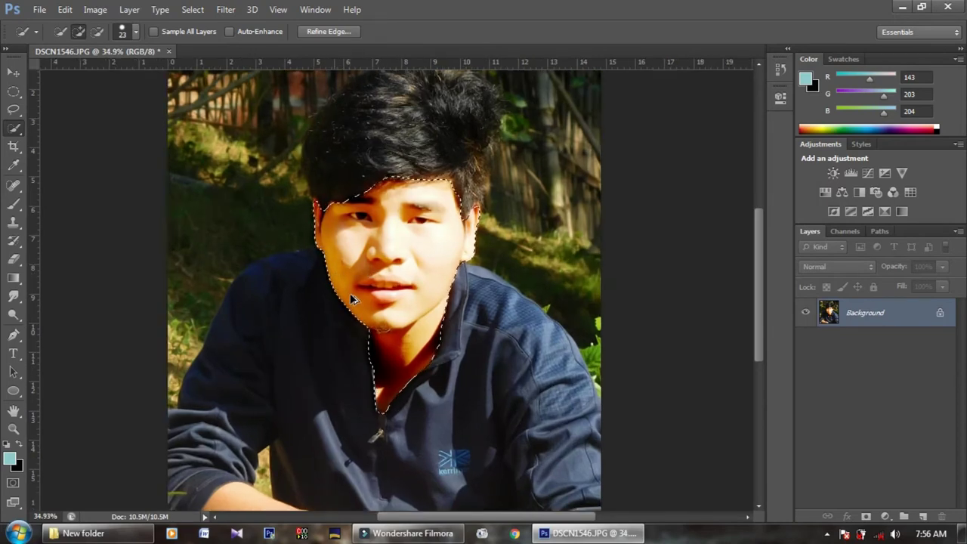
scroll(349, 299, "up", 2)
scroll(349, 299, "up", 2)
scroll(351, 298, "up", 2)
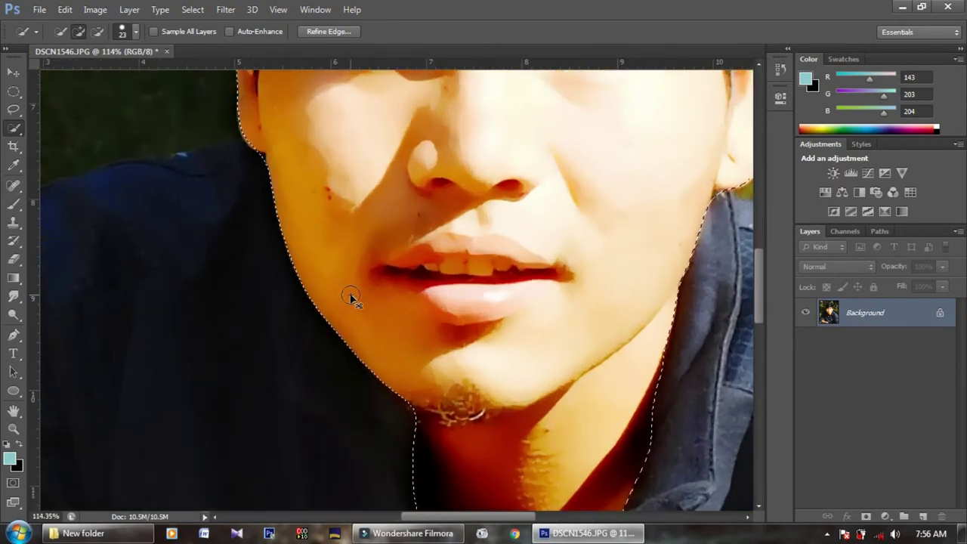
left_click_drag(384, 233, 386, 347)
scroll(386, 348, "down", 1)
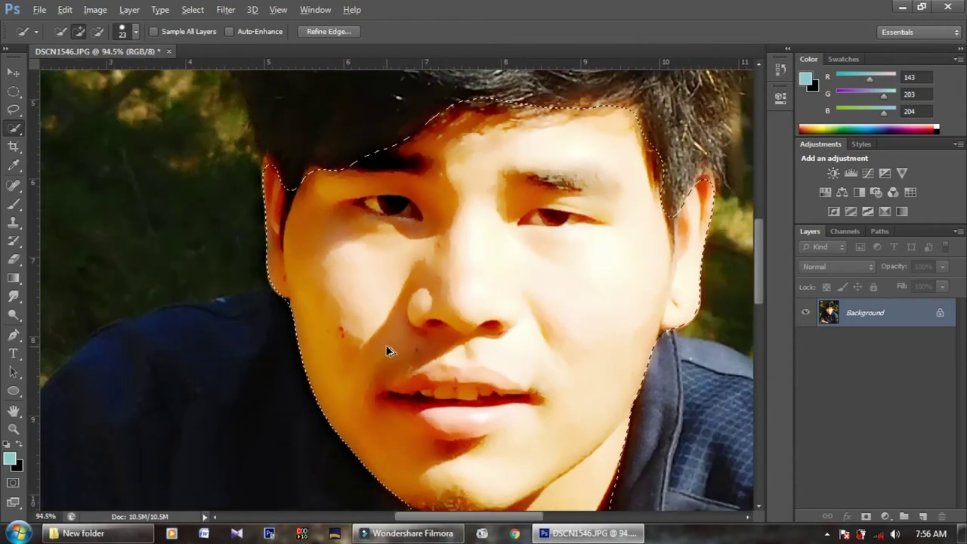
scroll(386, 346, "down", 1)
scroll(386, 346, "down", 1)
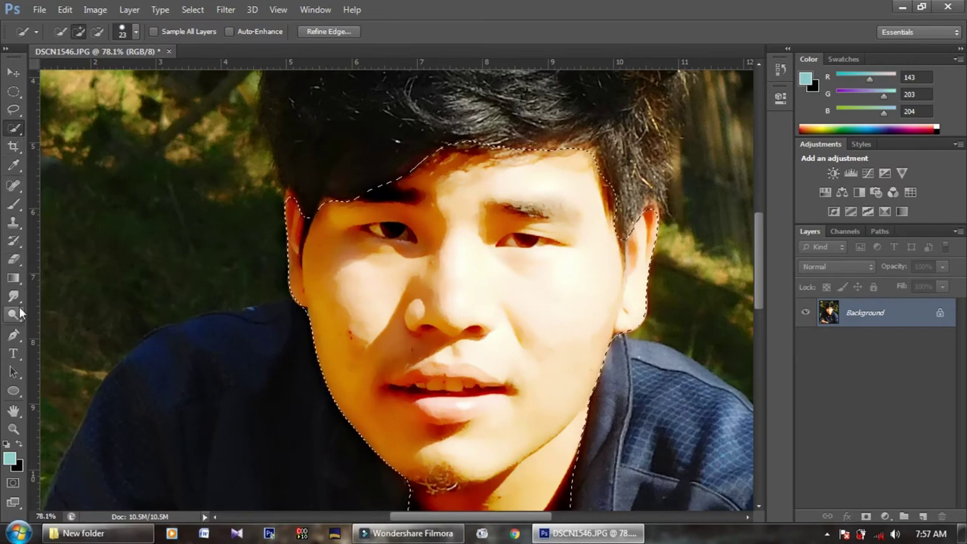
left_click(18, 227)
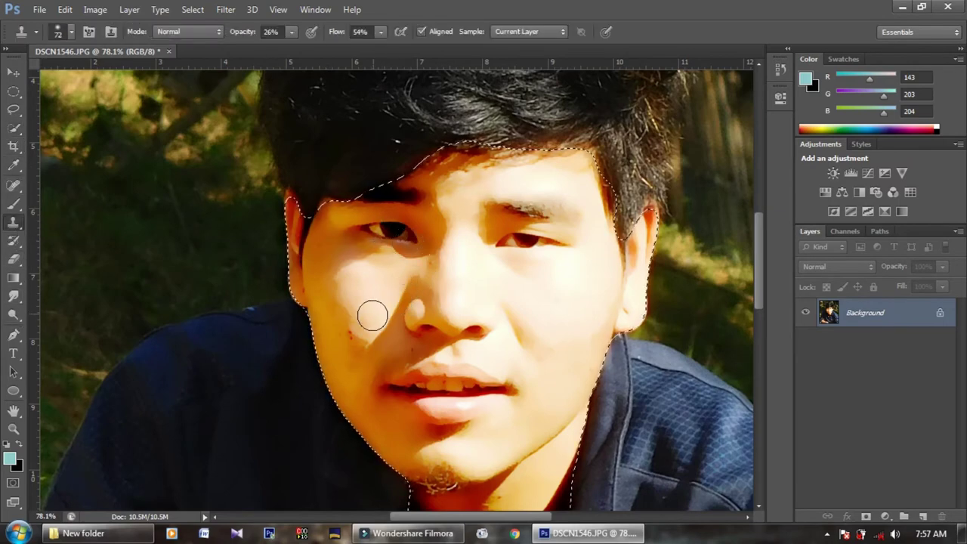
Step: Set the clone brush to 43 px, sample clean cheek skin and stamp over blemishes
scroll(376, 338, "up", 2)
left_click_drag(367, 328, 349, 334)
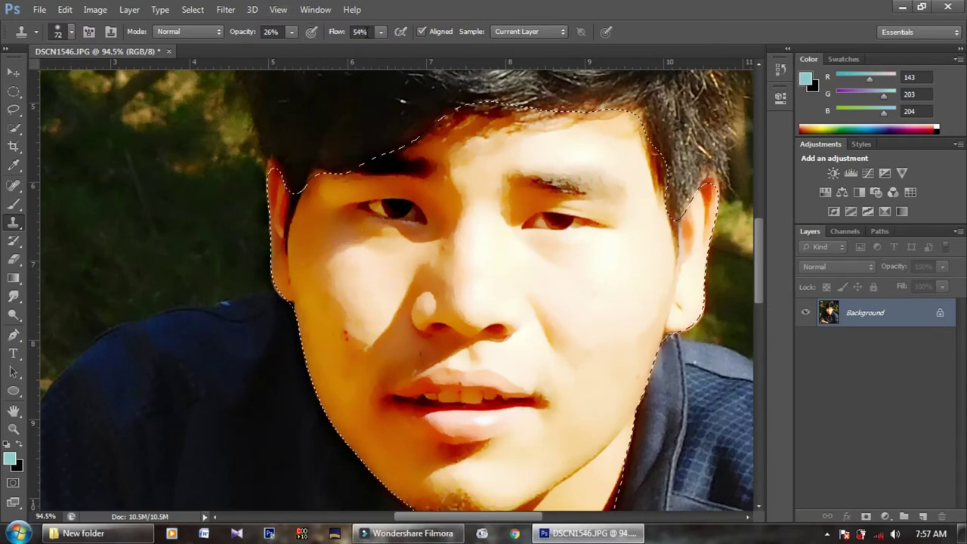
right_click(349, 306)
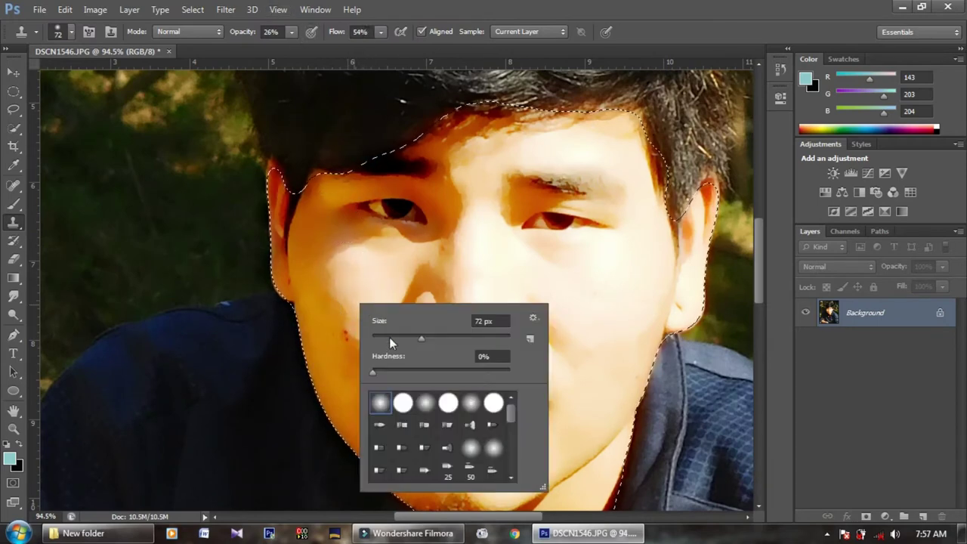
left_click(344, 312)
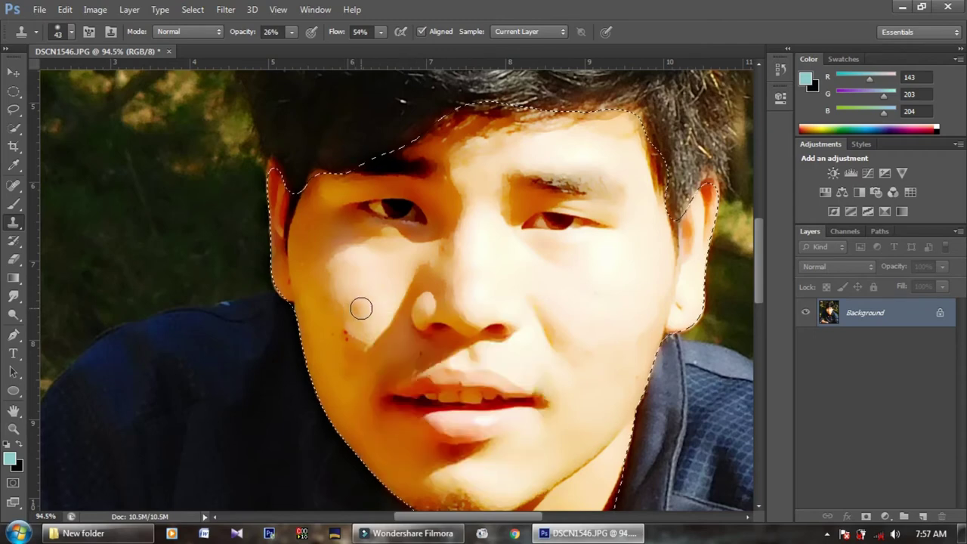
left_click(347, 345, "alt")
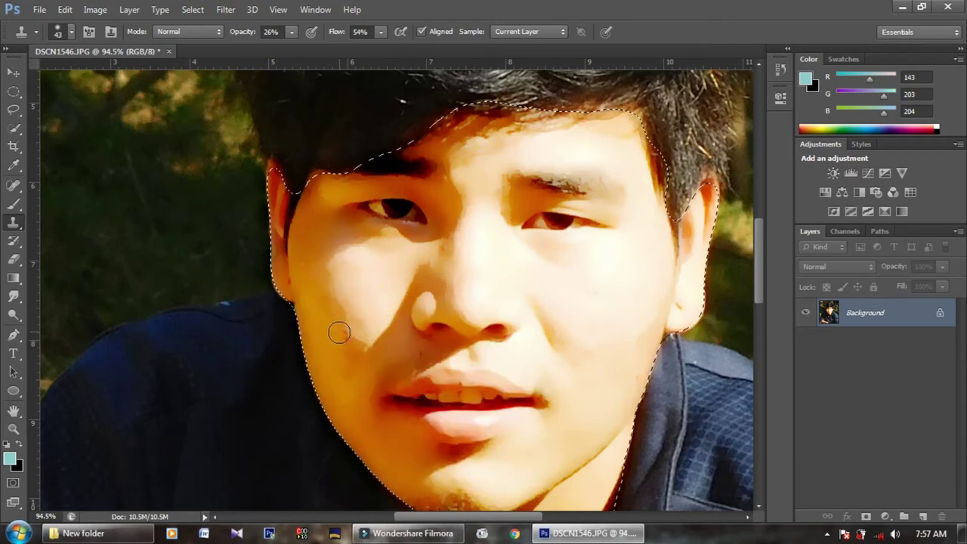
left_click_drag(344, 334, 347, 341)
left_click(346, 337)
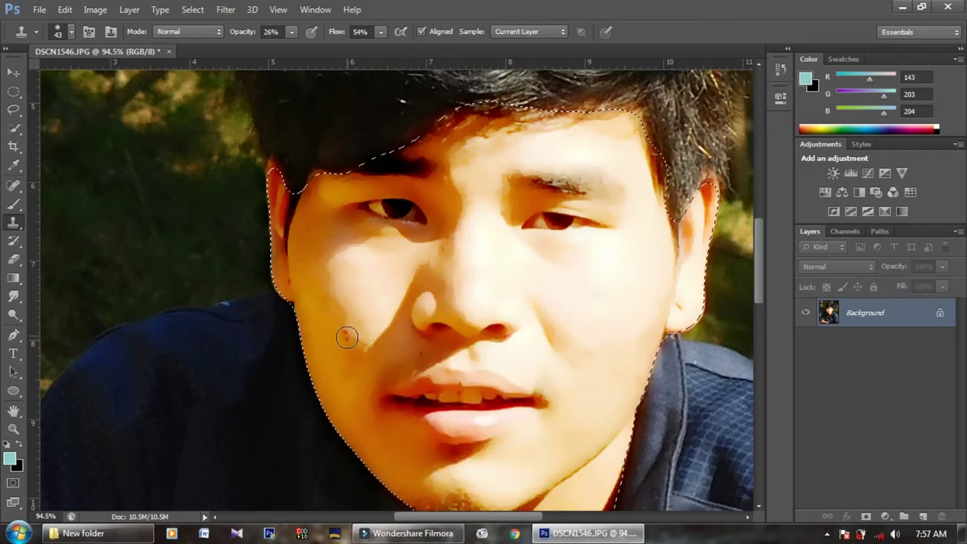
Step: Clone skin over the reddish mark and paint evenly down the shadowed cheek
left_click(368, 375, "alt")
left_click(343, 334)
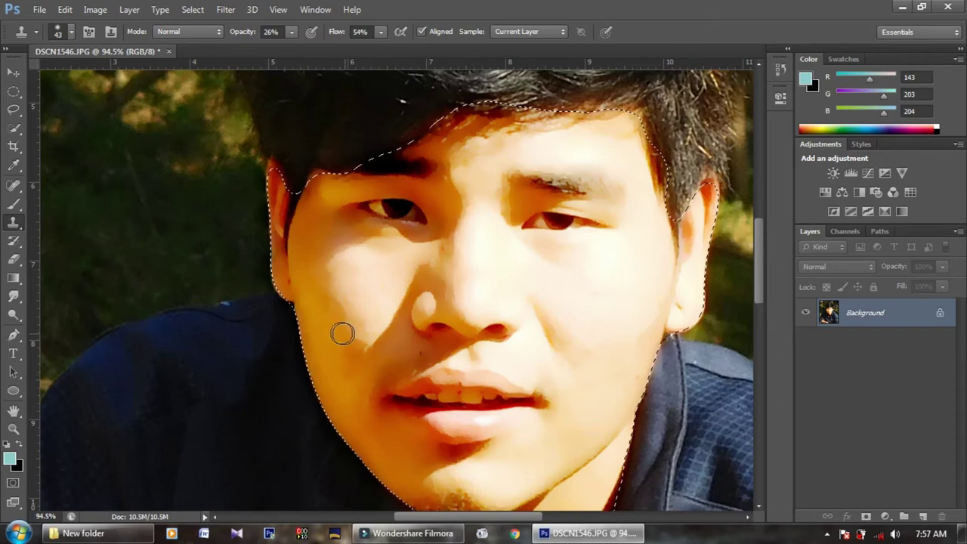
left_click(346, 341)
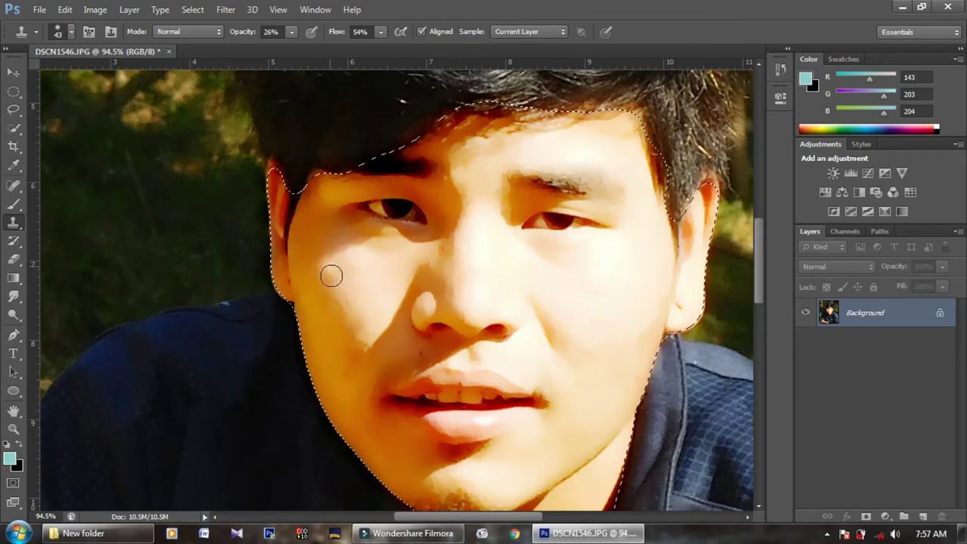
left_click_drag(339, 298, 365, 321)
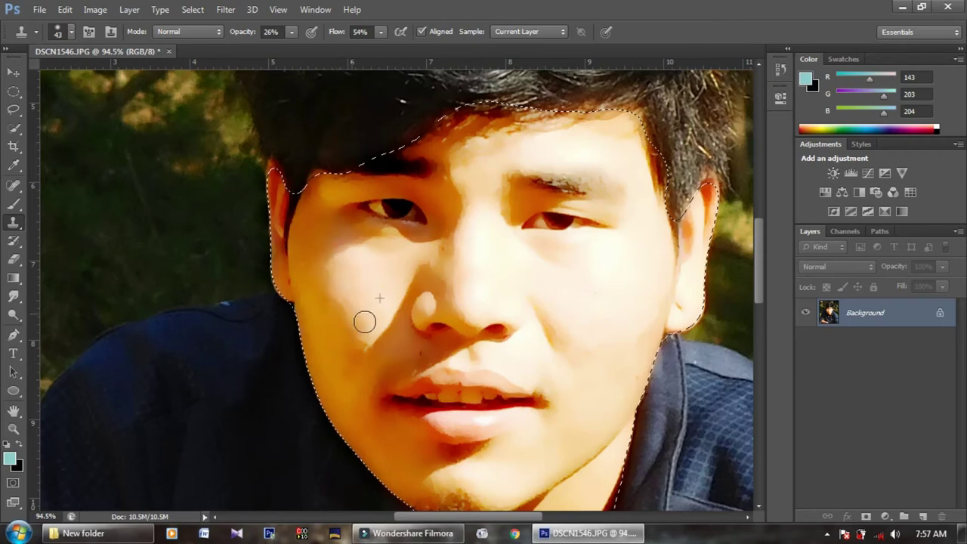
left_click_drag(364, 299, 358, 334)
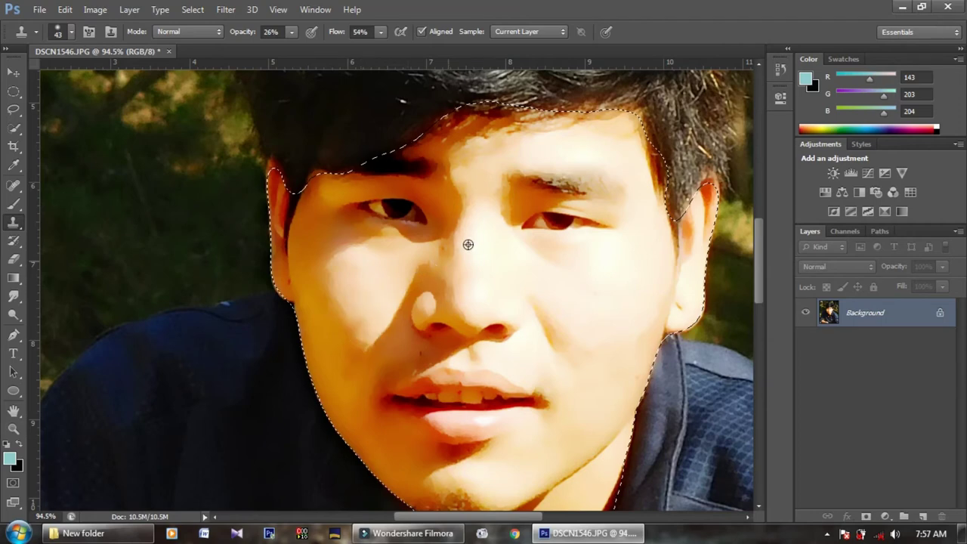
scroll(467, 265, "down", 1)
Step: Invert the face selection so the background, hair and shirt are selected
scroll(468, 266, "down", 2)
scroll(465, 270, "down", 2)
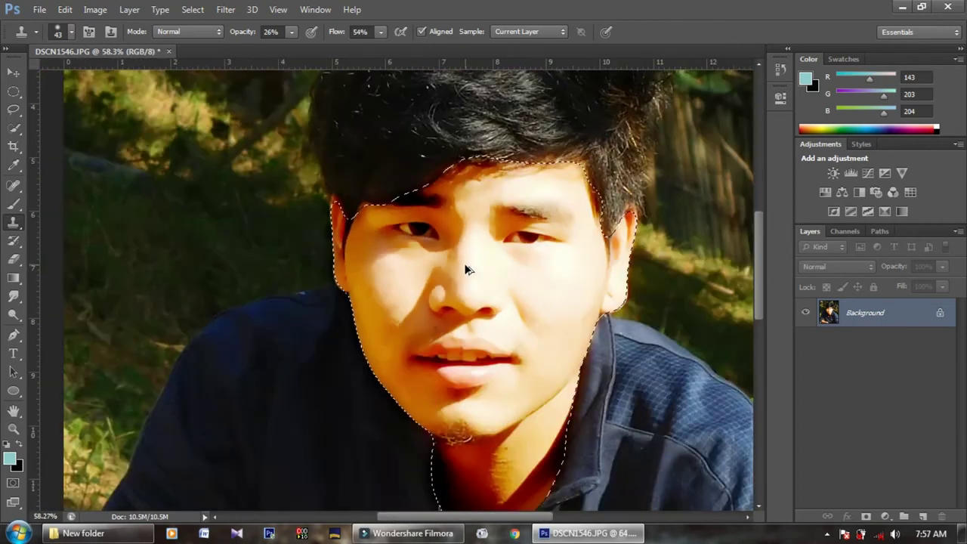
scroll(465, 270, "down", 2)
right_click(468, 257)
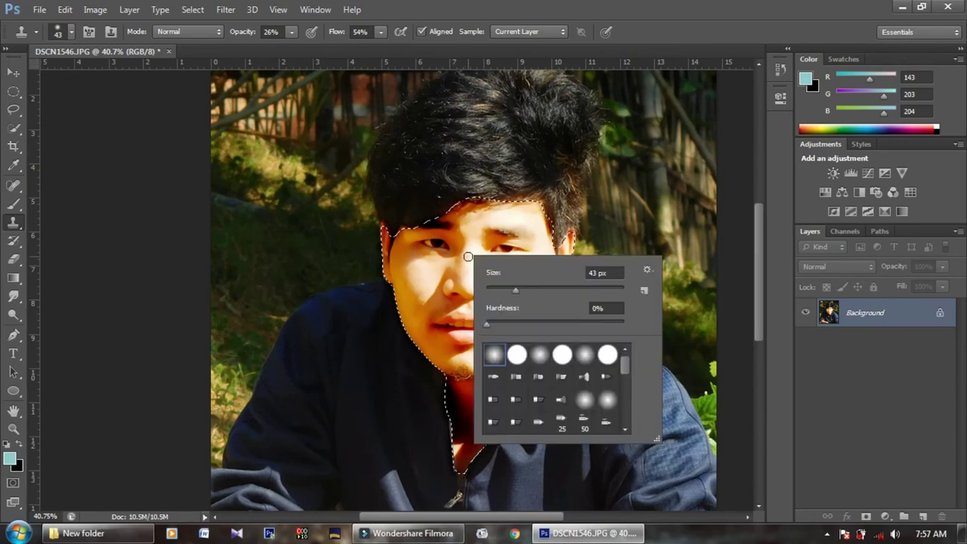
key("Escape")
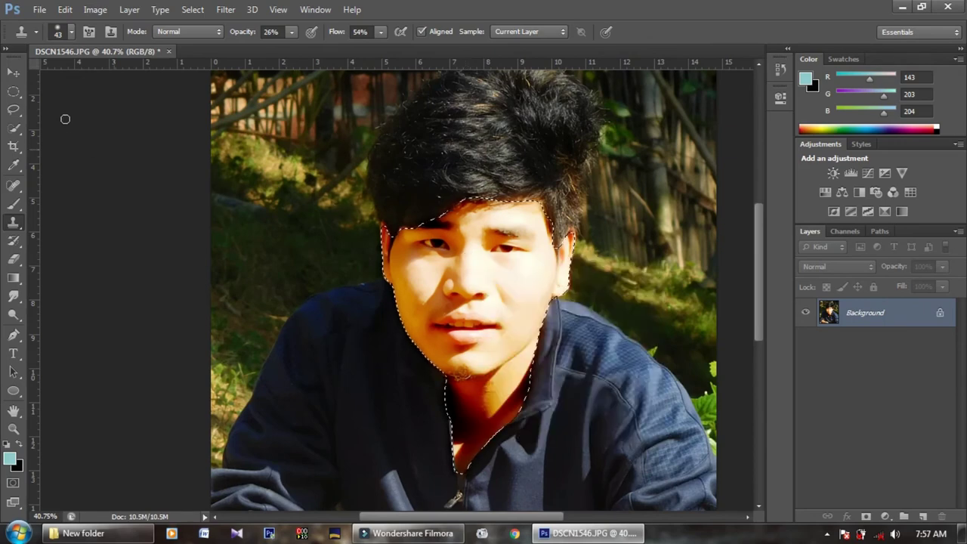
left_click(14, 128)
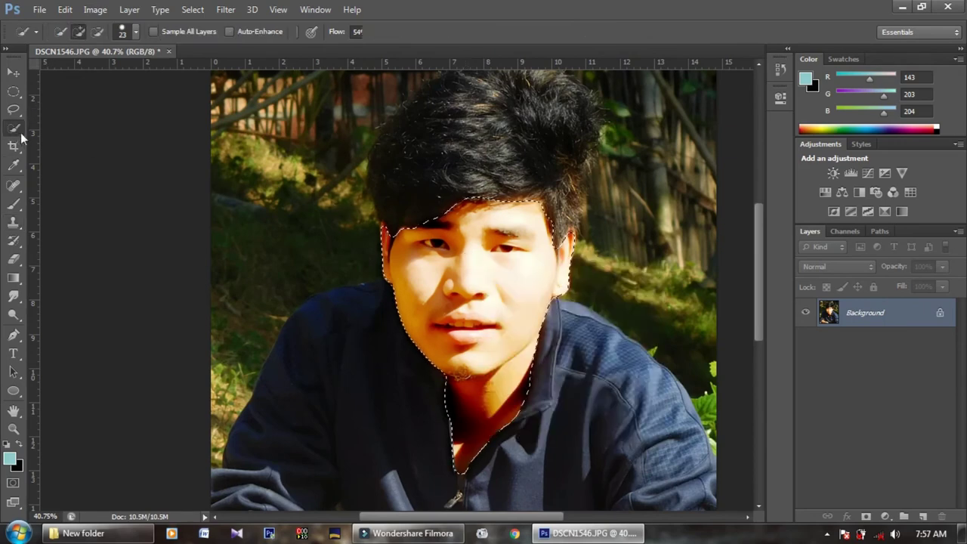
right_click(483, 220)
left_click(540, 246)
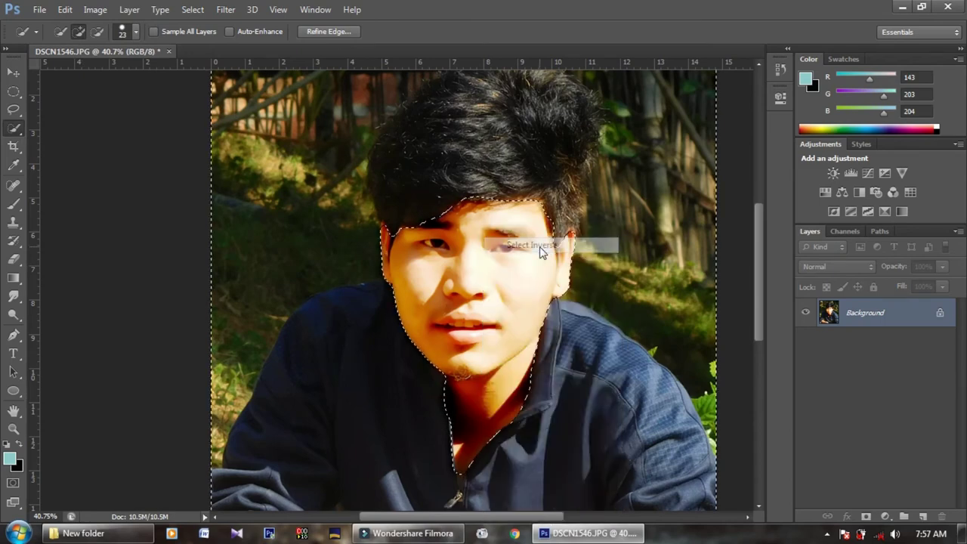
scroll(504, 298, "down", 1)
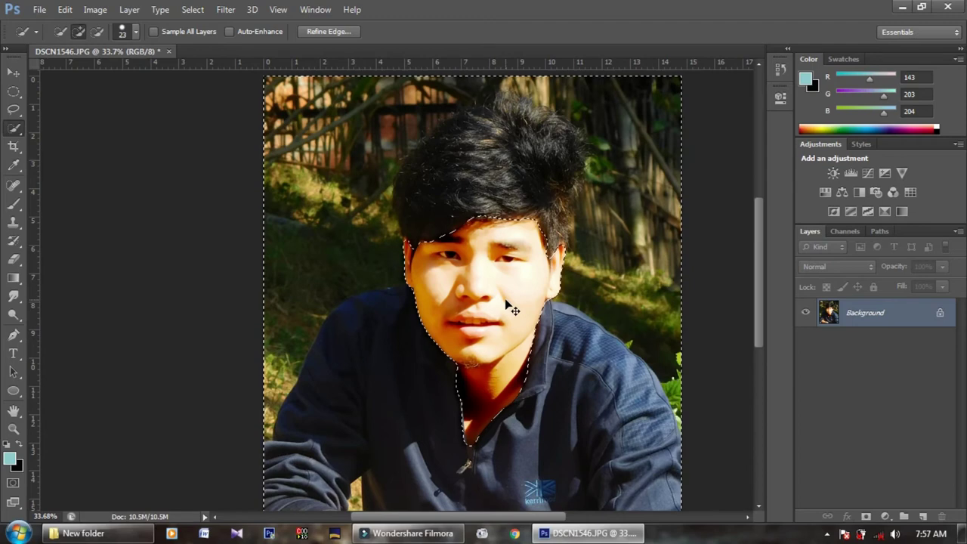
Step: Brighten the background with a raised Curves midtone and a black point moved right
key("ctrl+m")
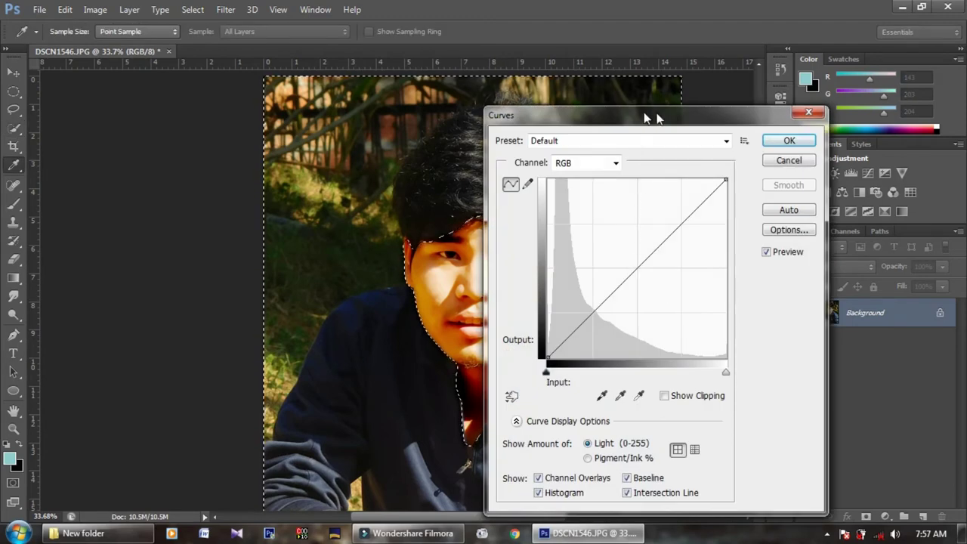
left_click_drag(650, 114, 764, 119)
left_click_drag(749, 273, 736, 261)
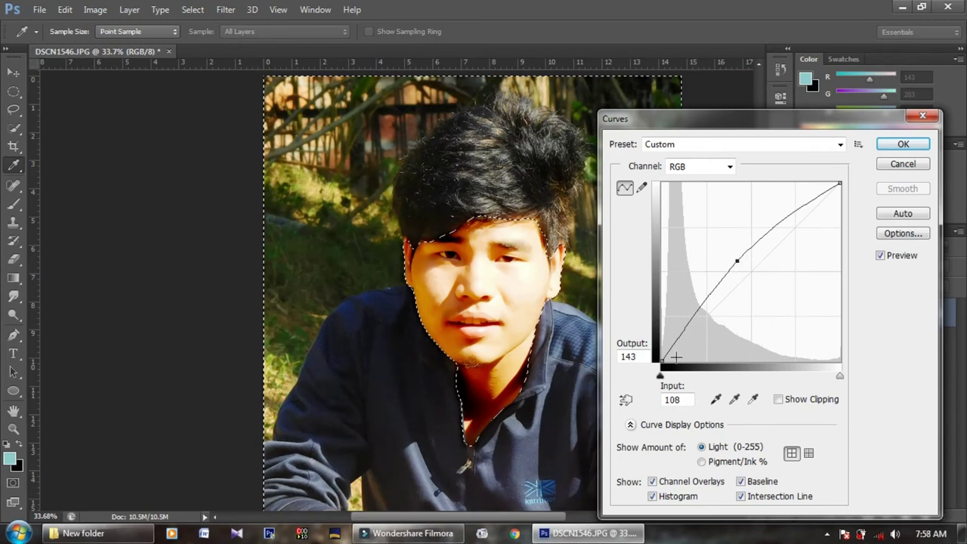
left_click_drag(663, 361, 678, 361)
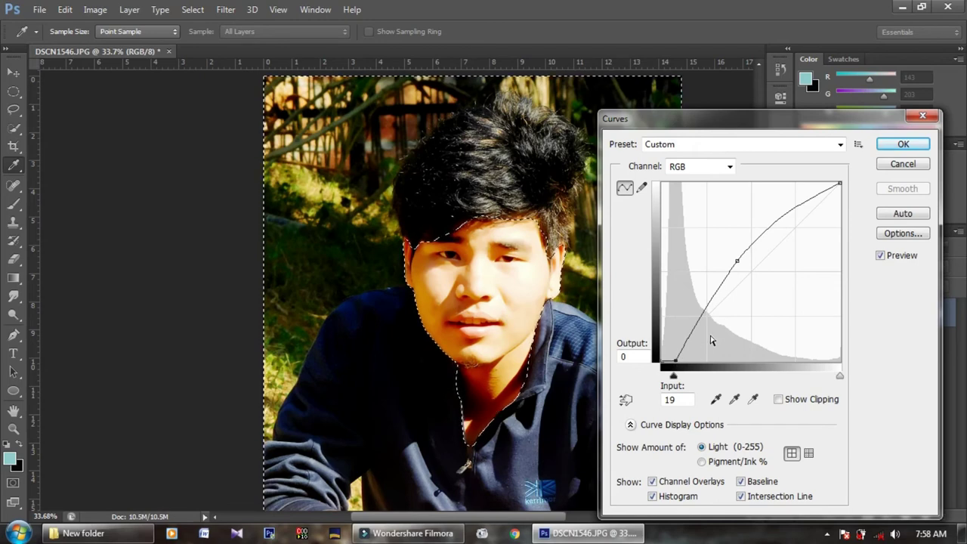
mouse_move(737, 266)
left_mouse_down()
mouse_move(747, 260)
mouse_move(735, 276)
left_mouse_up()
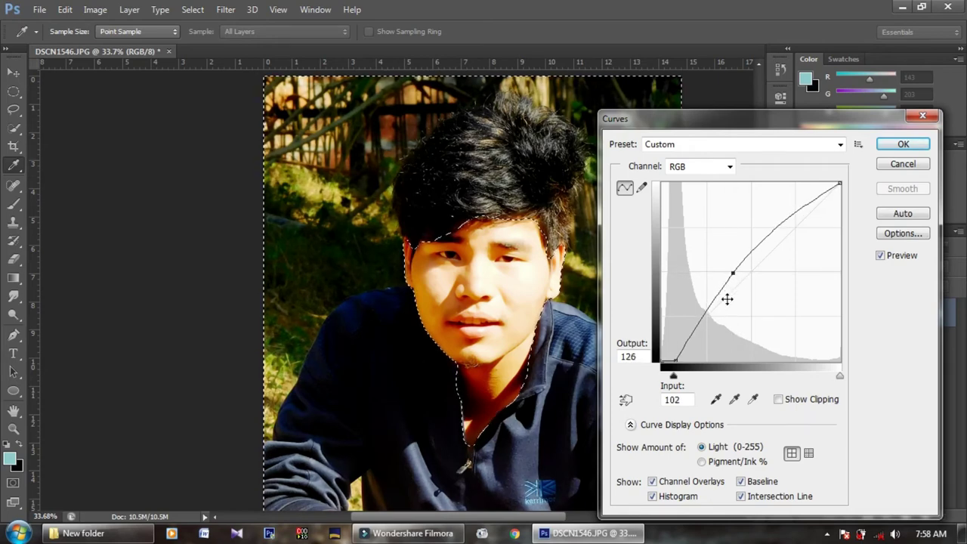
left_click_drag(675, 359, 676, 361)
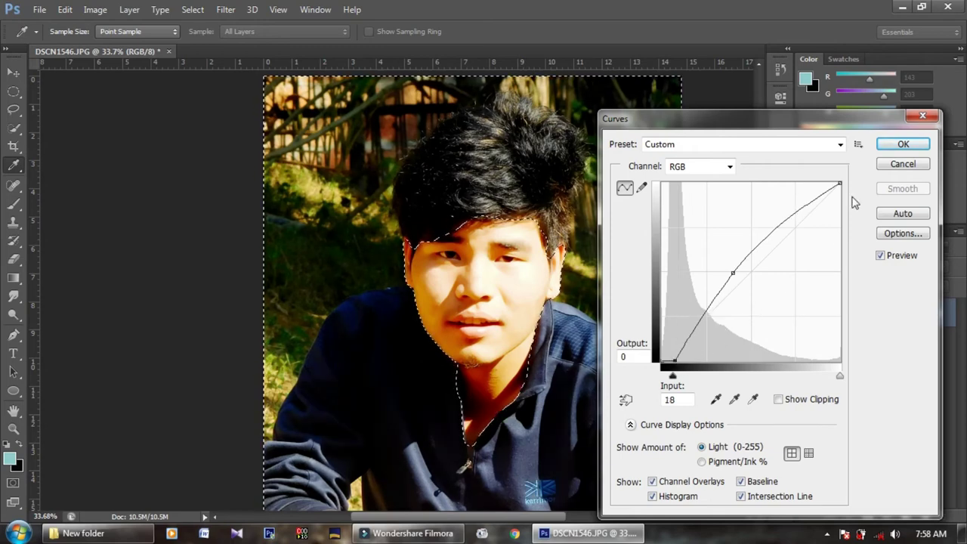
left_click(900, 143)
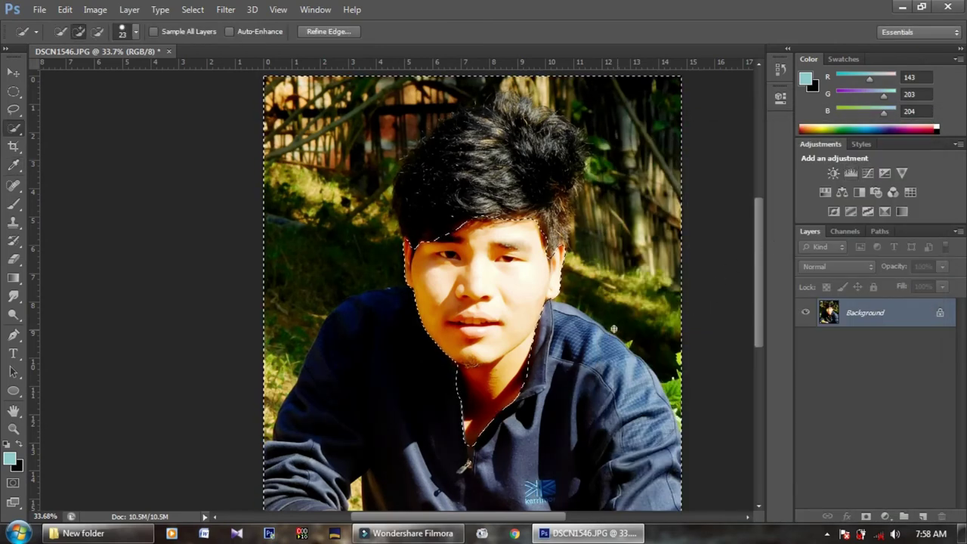
Step: Zoom to inspect the whole portrait, then clear the selection
key("ctrl+plus")
key("ctrl+minus")
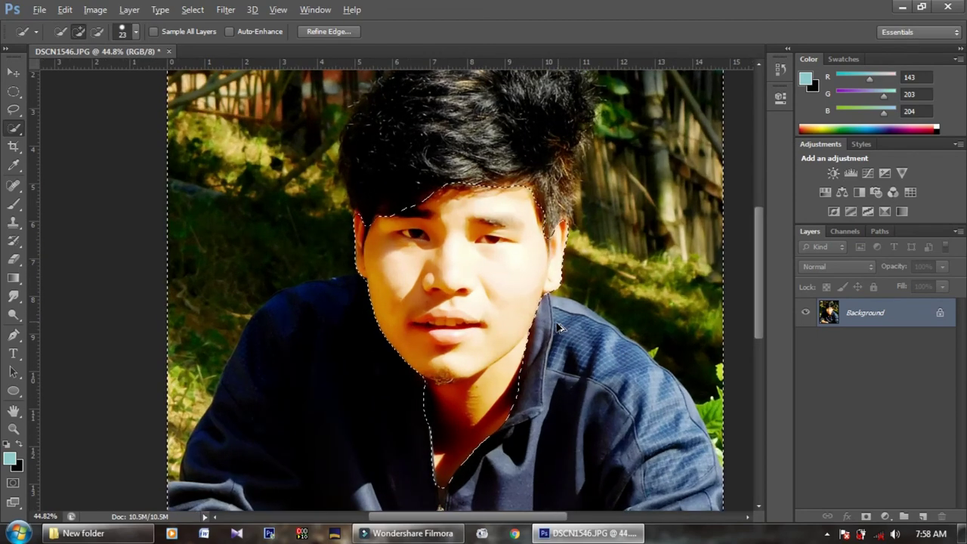
key("ctrl+minus")
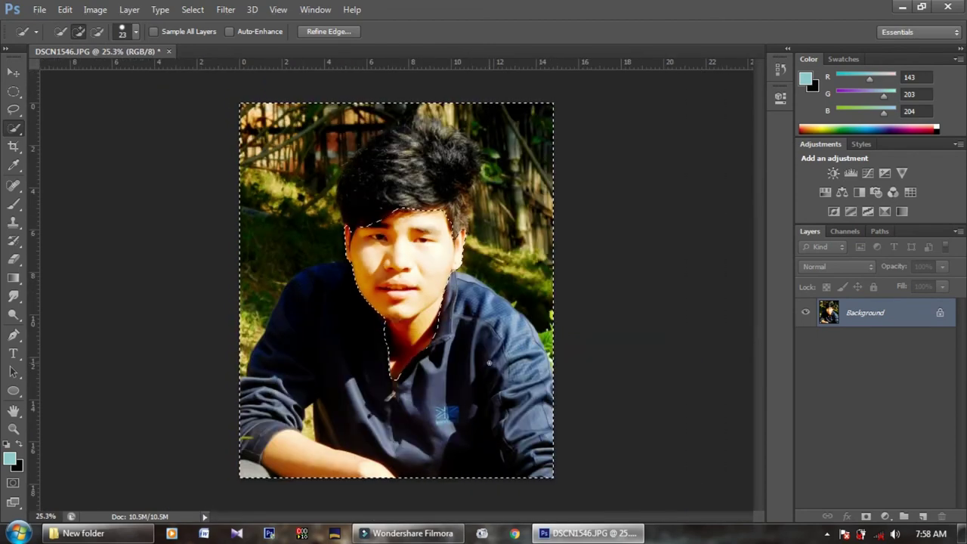
key("ctrl+d")
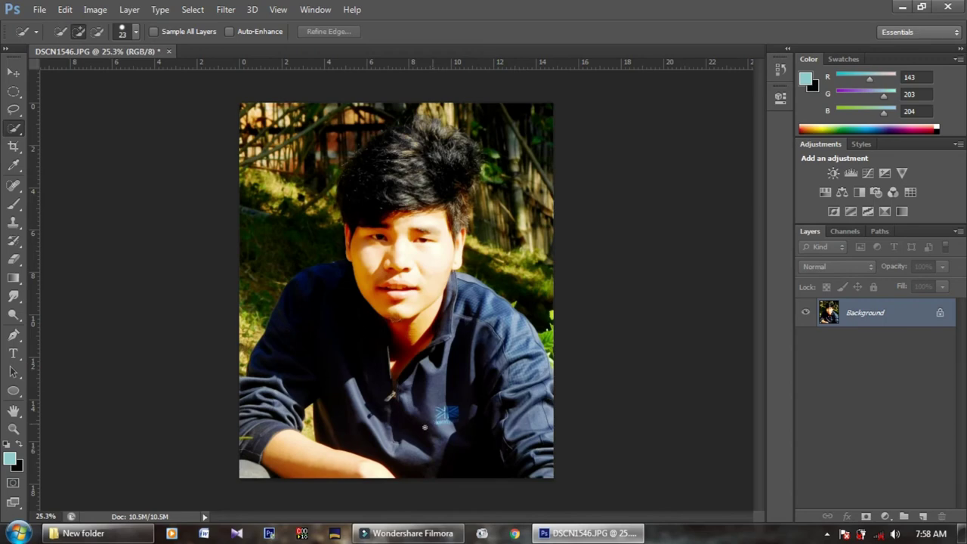
Step: Scroll over the finished portrait to review it, then bring up the File menu
scroll(418, 421, "down", 2)
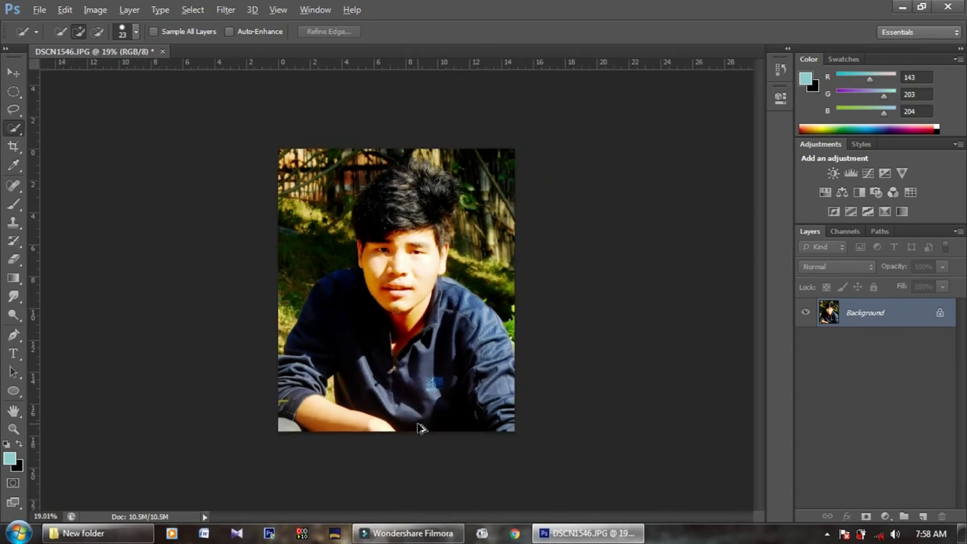
scroll(421, 429, "up", 2)
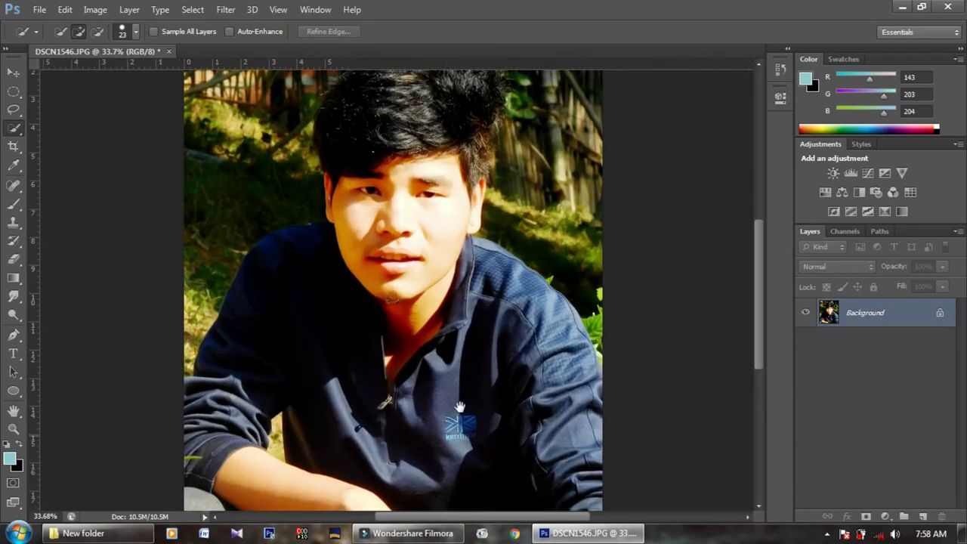
scroll(459, 408, "down", 2)
scroll(460, 401, "down", 2)
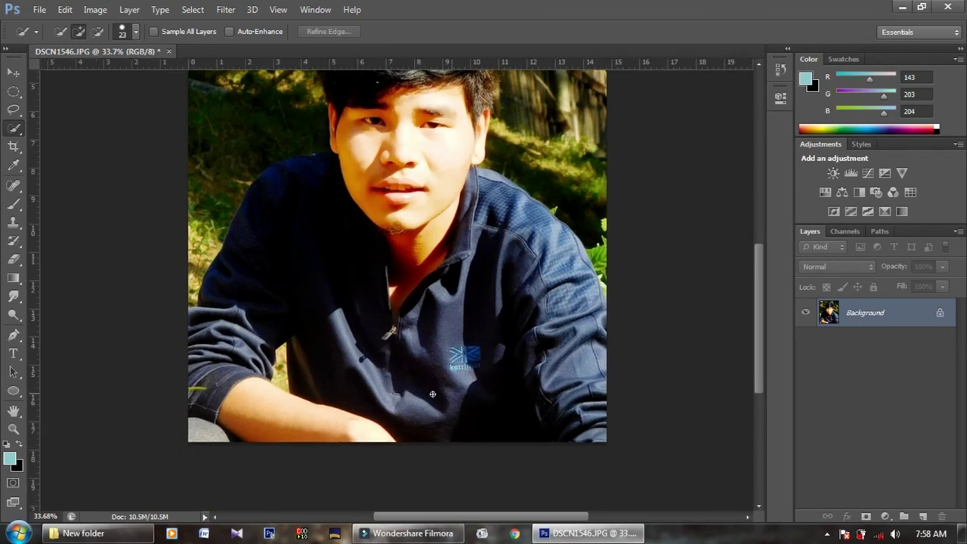
scroll(227, 340, "up", 2)
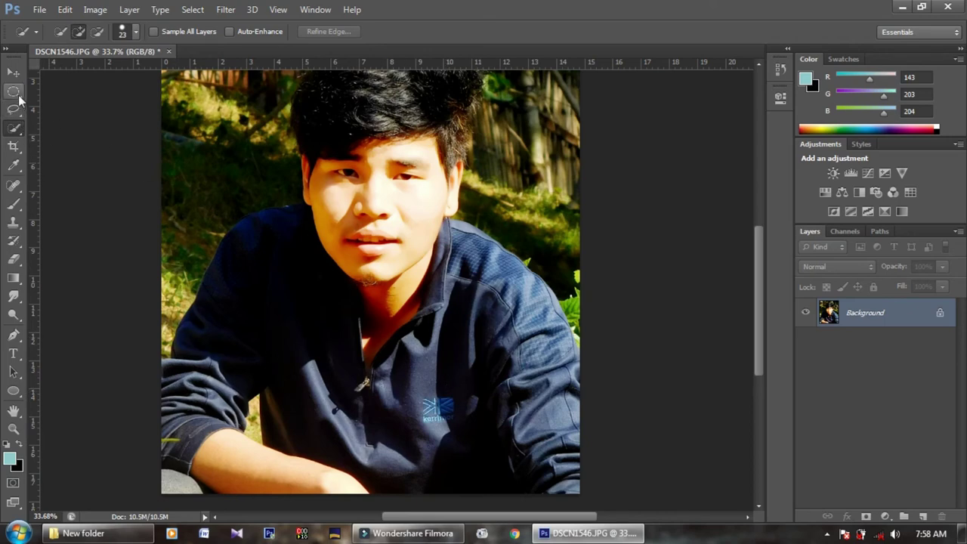
scroll(428, 328, "down", 1)
scroll(428, 328, "down", 1)
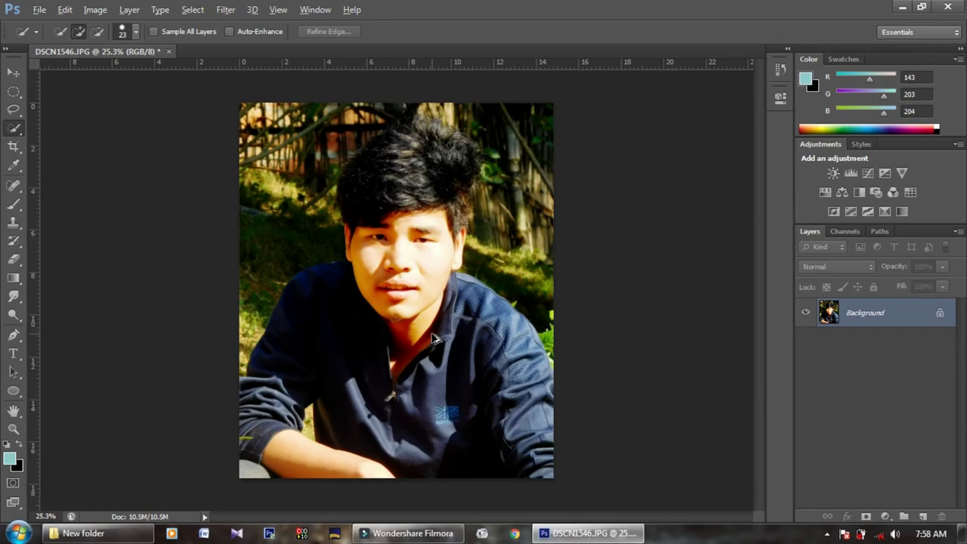
scroll(400, 296, "up", 3)
scroll(400, 296, "up", 2)
scroll(400, 297, "up", 1)
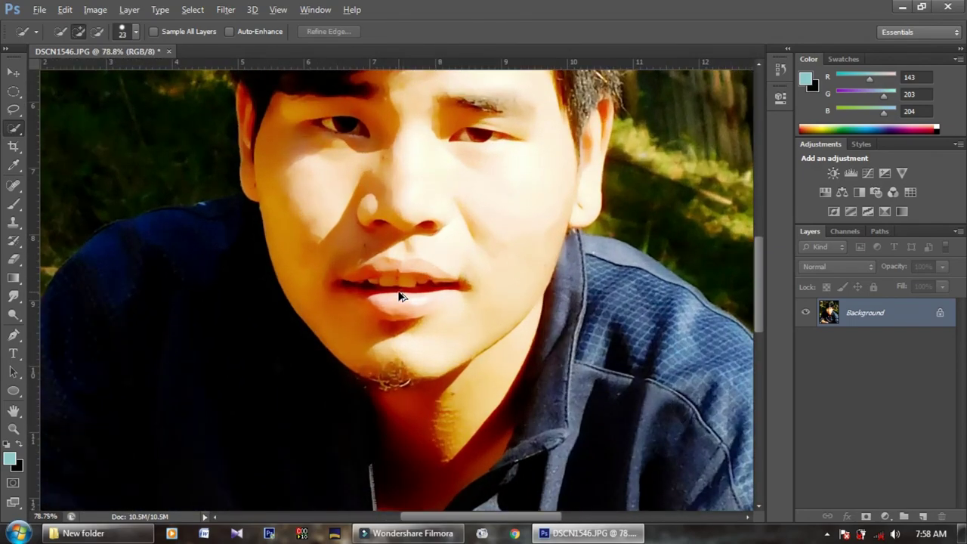
scroll(400, 296, "down", 5)
key("alt+f")
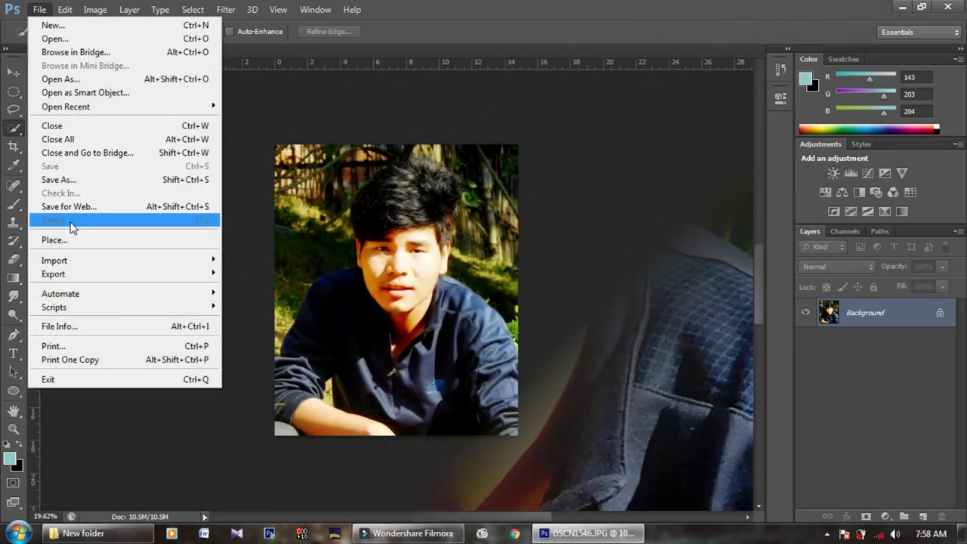
Step: Save the portrait as a maximum-quality JPEG named done.jpg
left_click(137, 178)
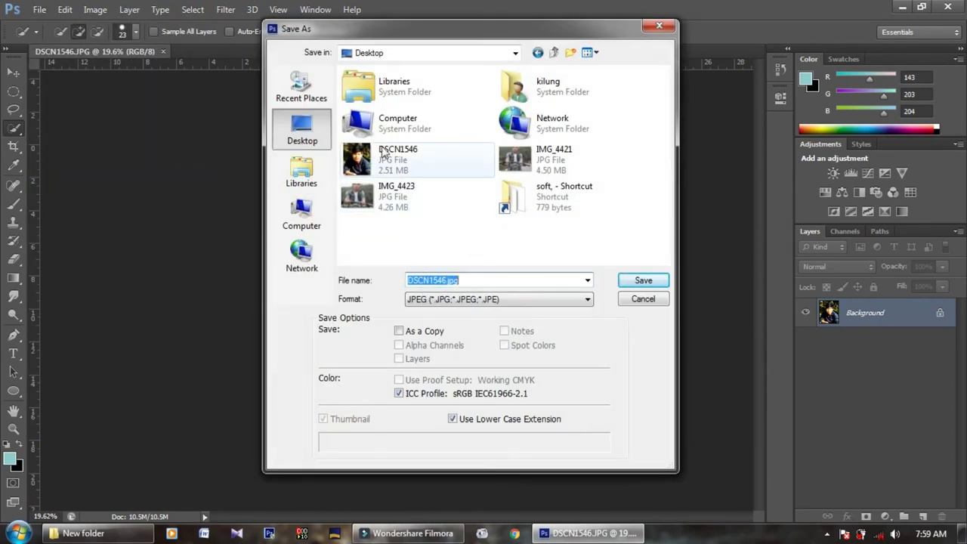
left_click(475, 302)
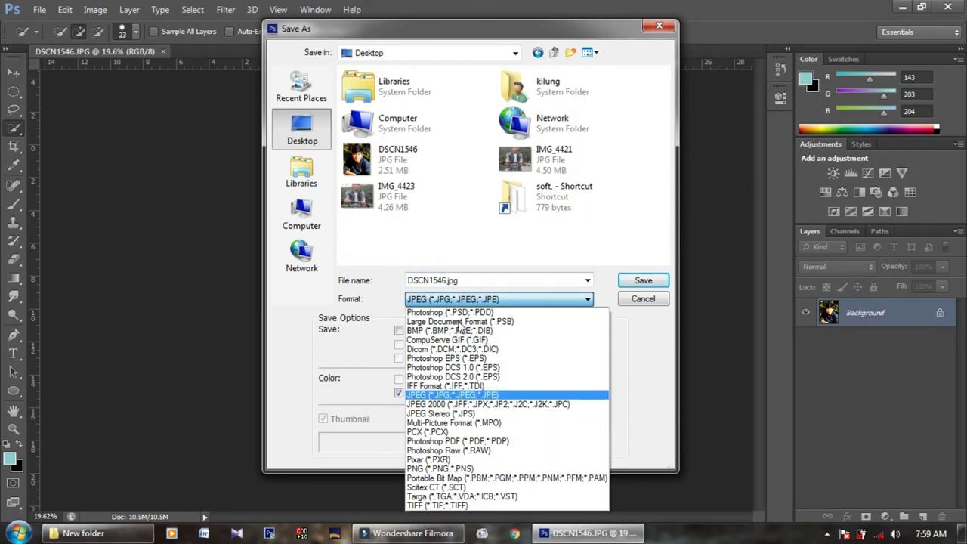
left_click(468, 396)
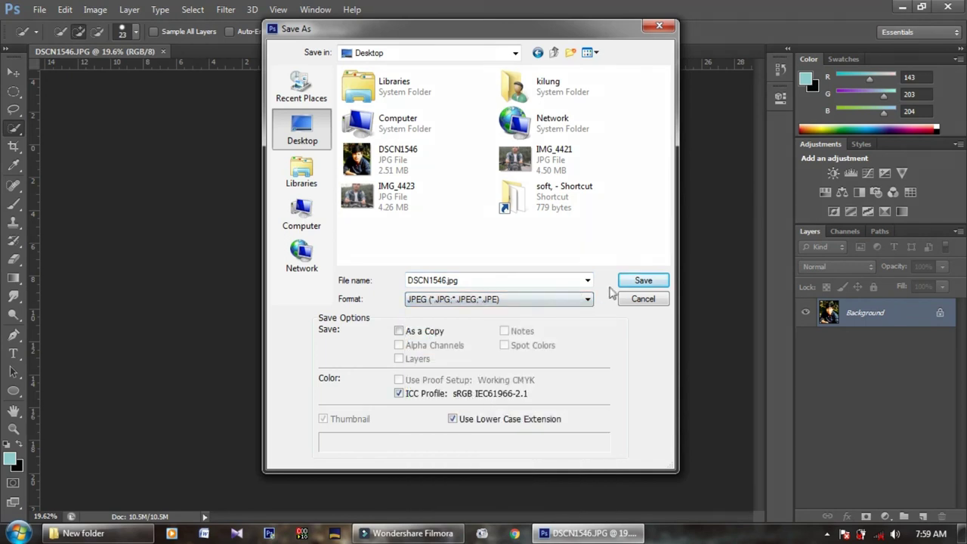
left_click_drag(498, 279, 372, 282)
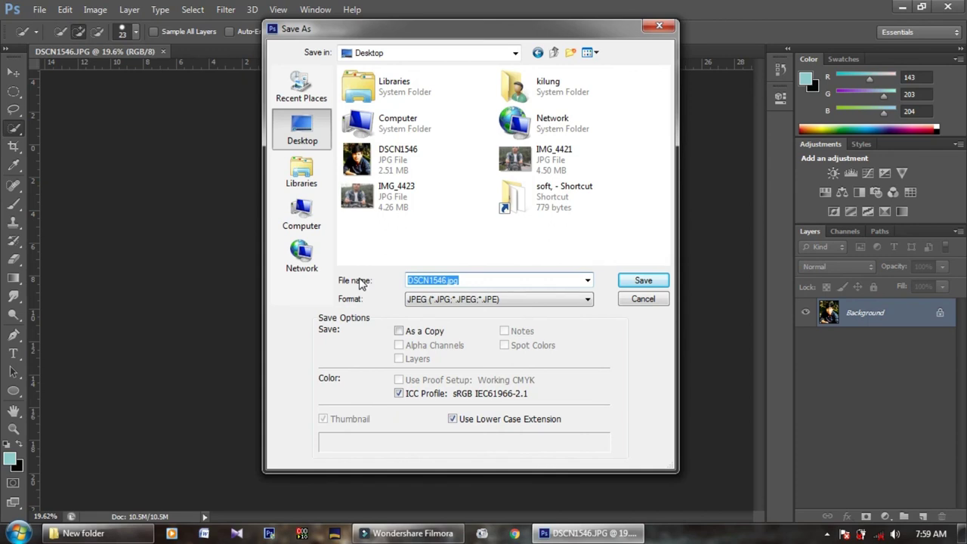
type("done")
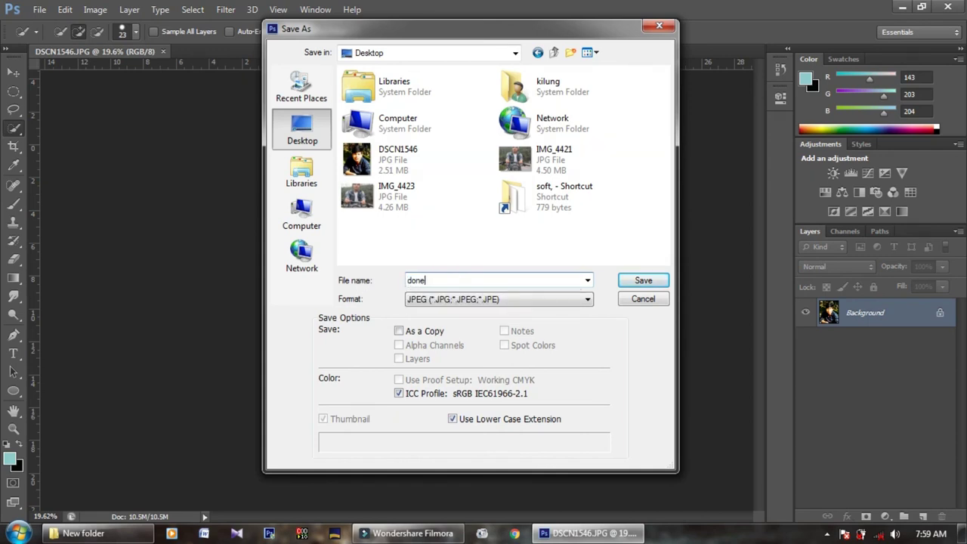
key("Return")
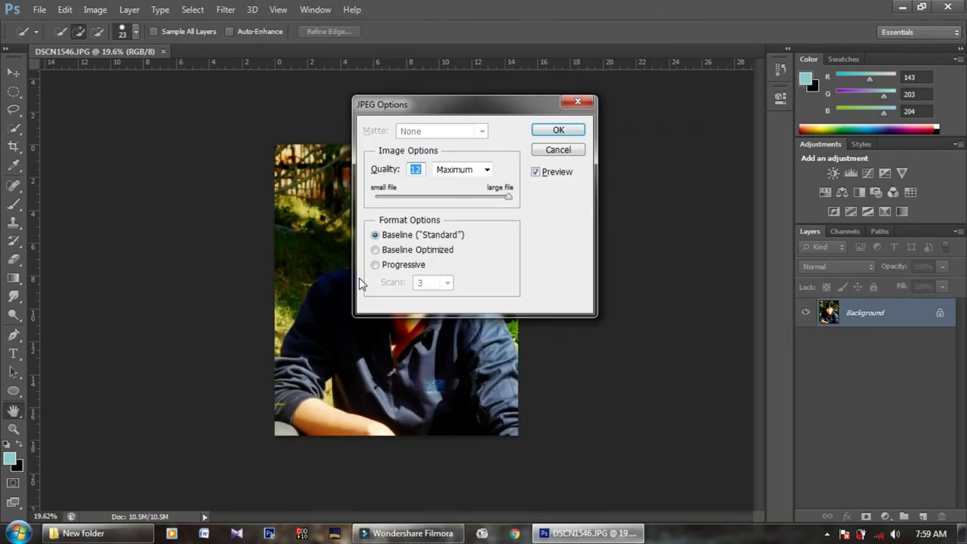
key("Return")
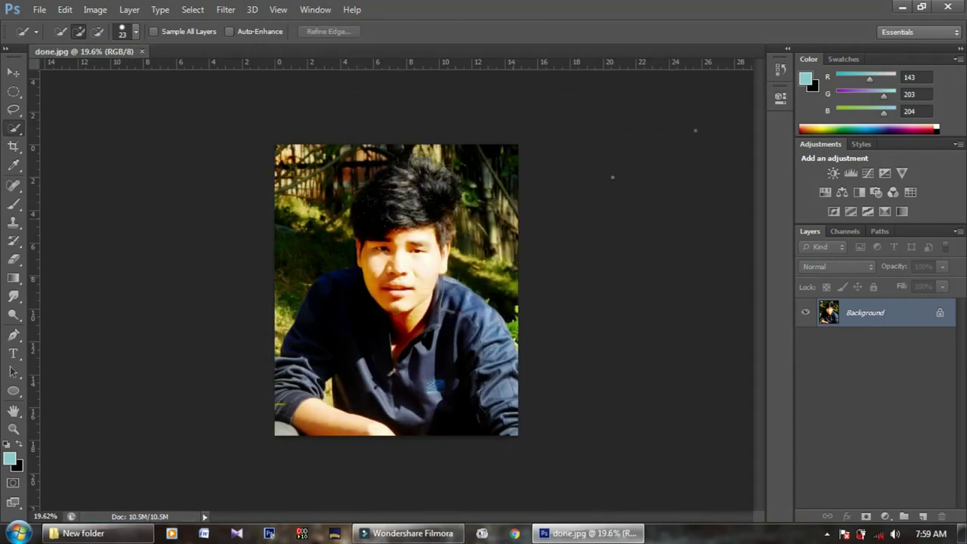